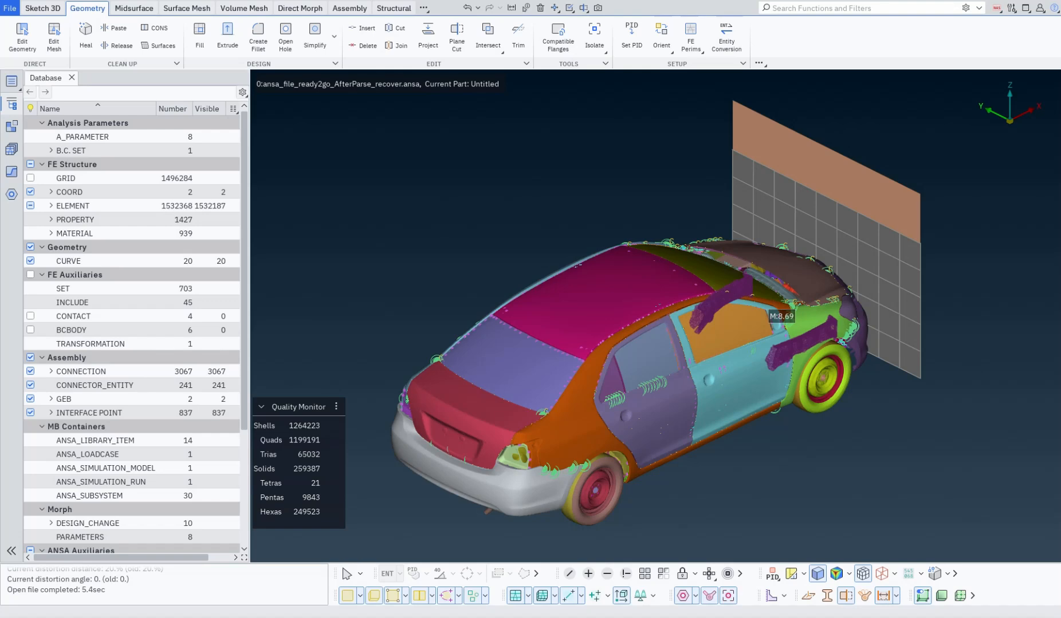
# Inspect the Fill function's options without applying it, and switch to the Surface Mesh functions
pyautogui.click(199, 36)
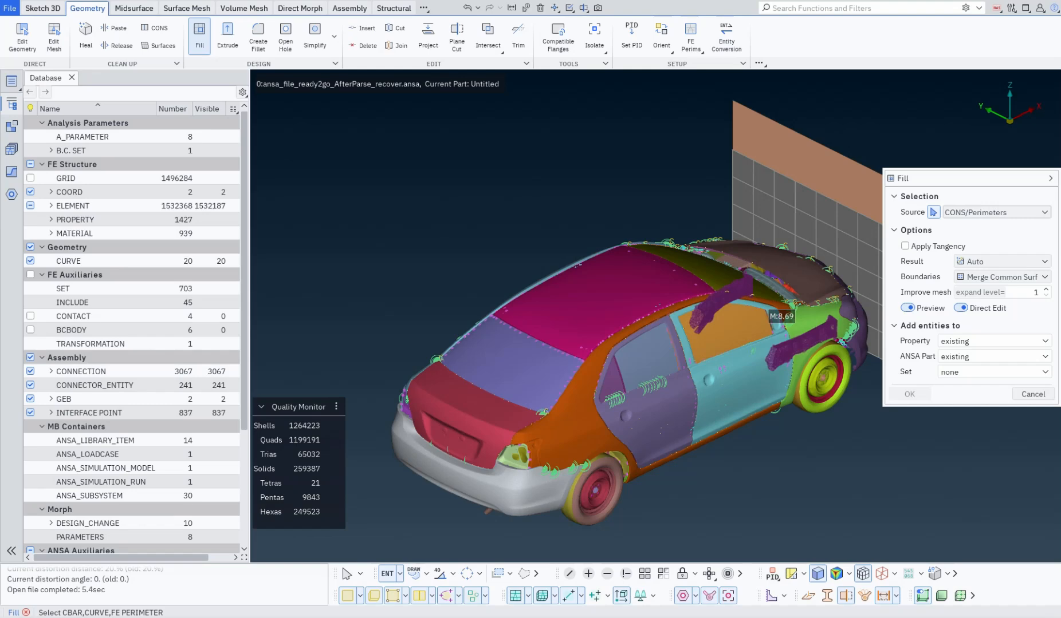
pyautogui.press('Escape')
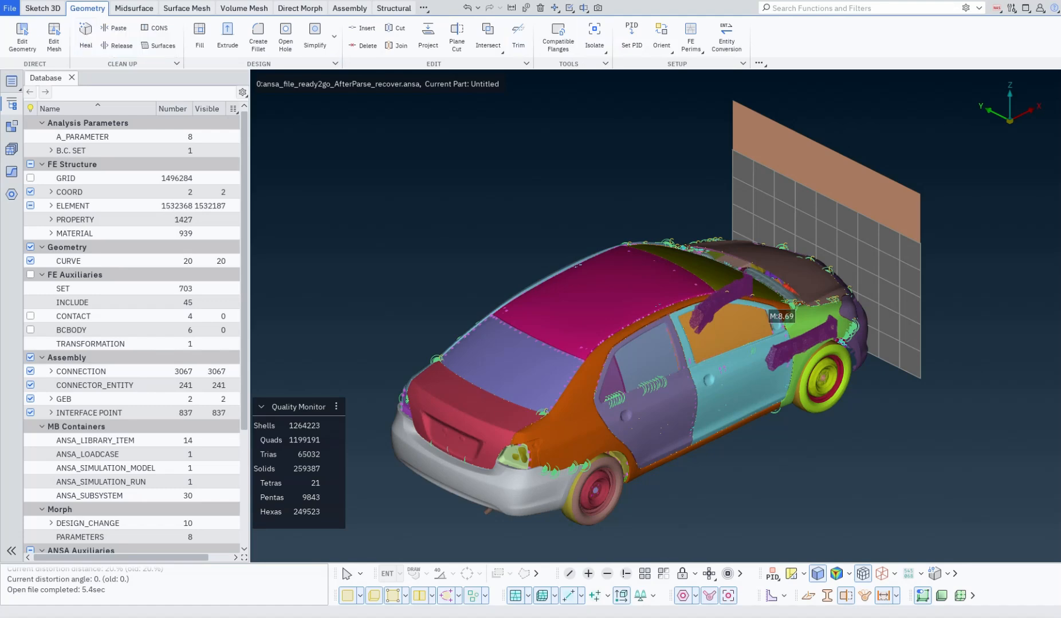
pyautogui.scroll(1, 87, 8)
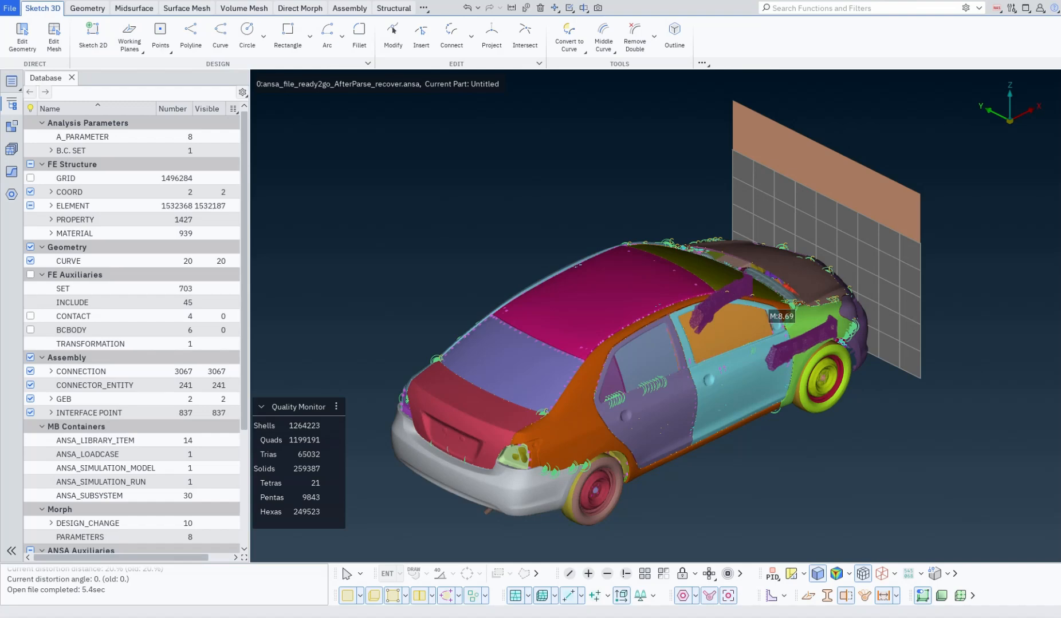
pyautogui.scroll(-2, 88, 9)
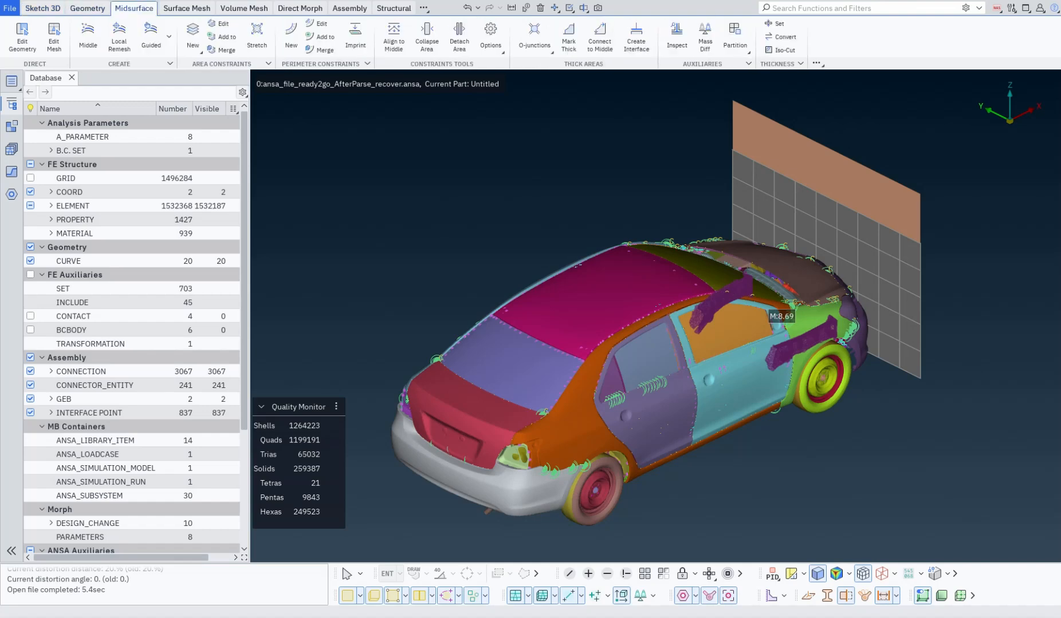
pyautogui.scroll(-1, 88, 9)
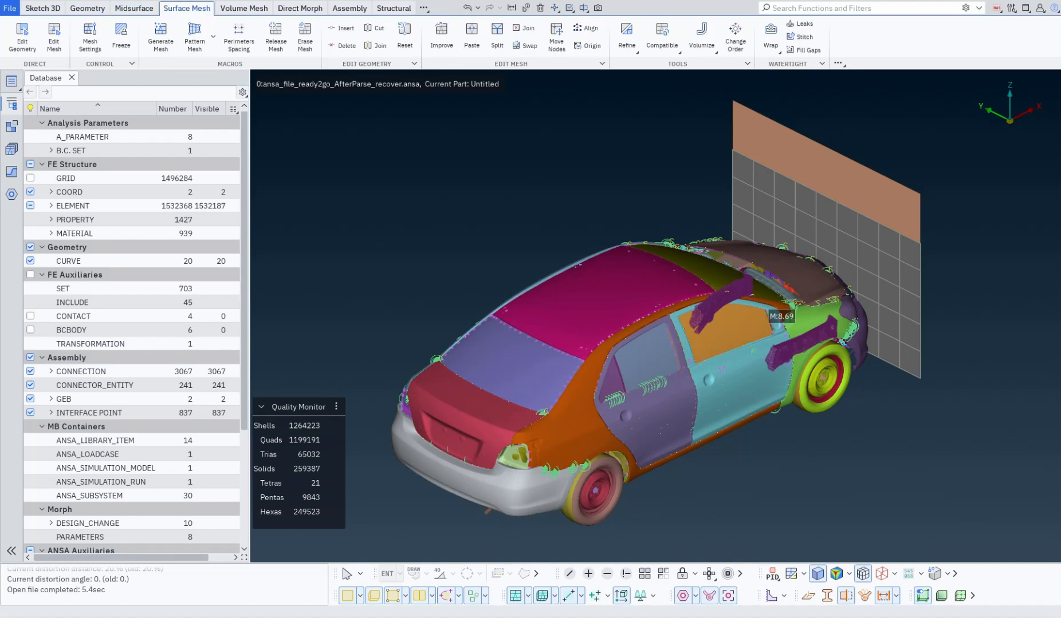
# Examine the available Geometry, Morph and Tools module groups and the list of help and documentation resources
pyautogui.click(423, 7)
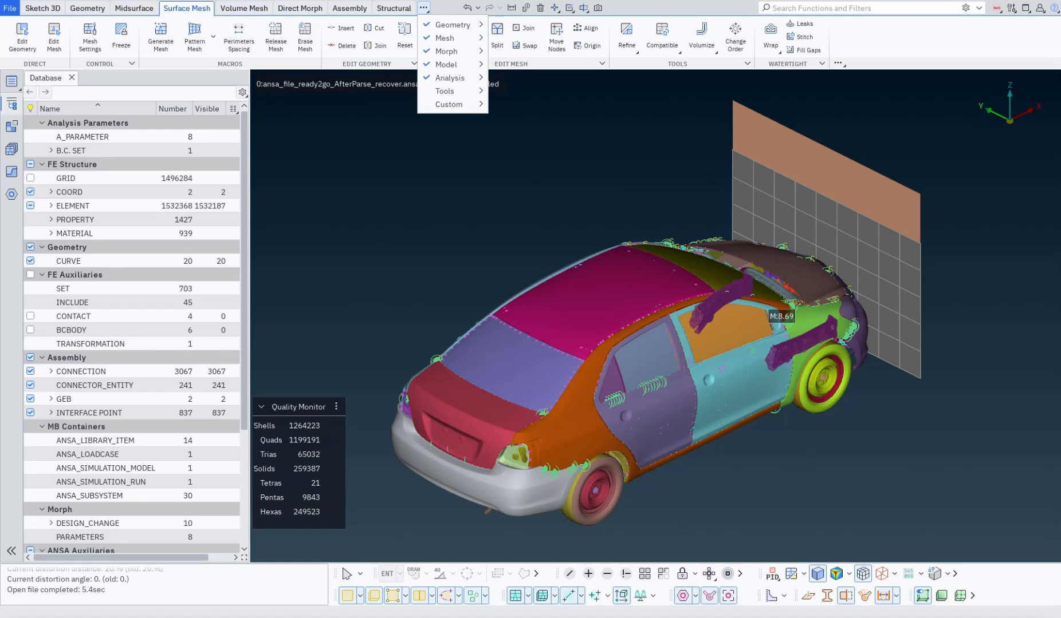
pyautogui.moveTo(452, 25)
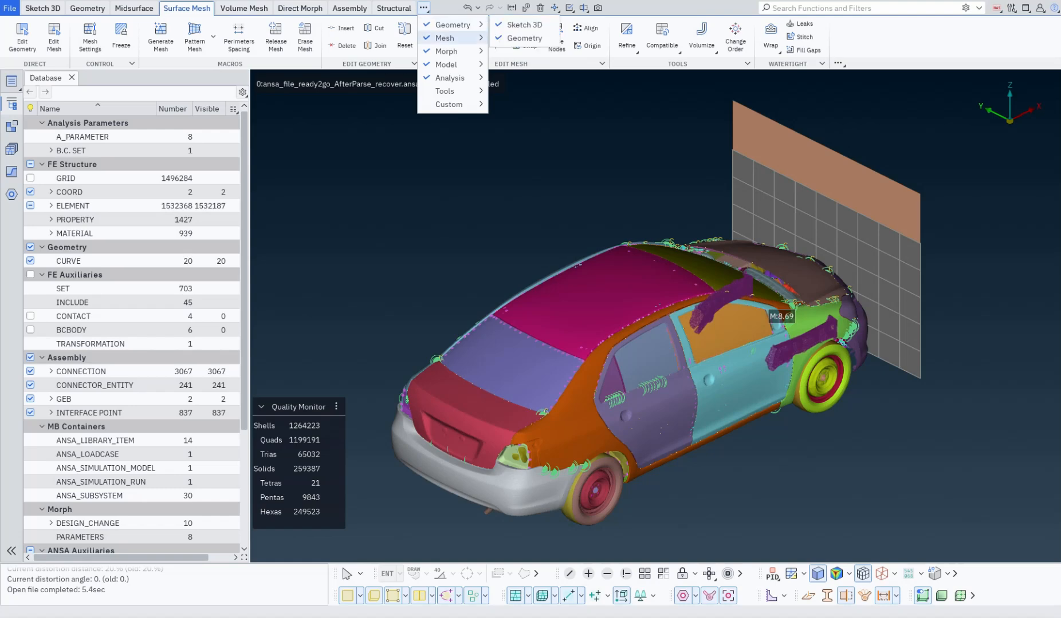
pyautogui.moveTo(446, 51)
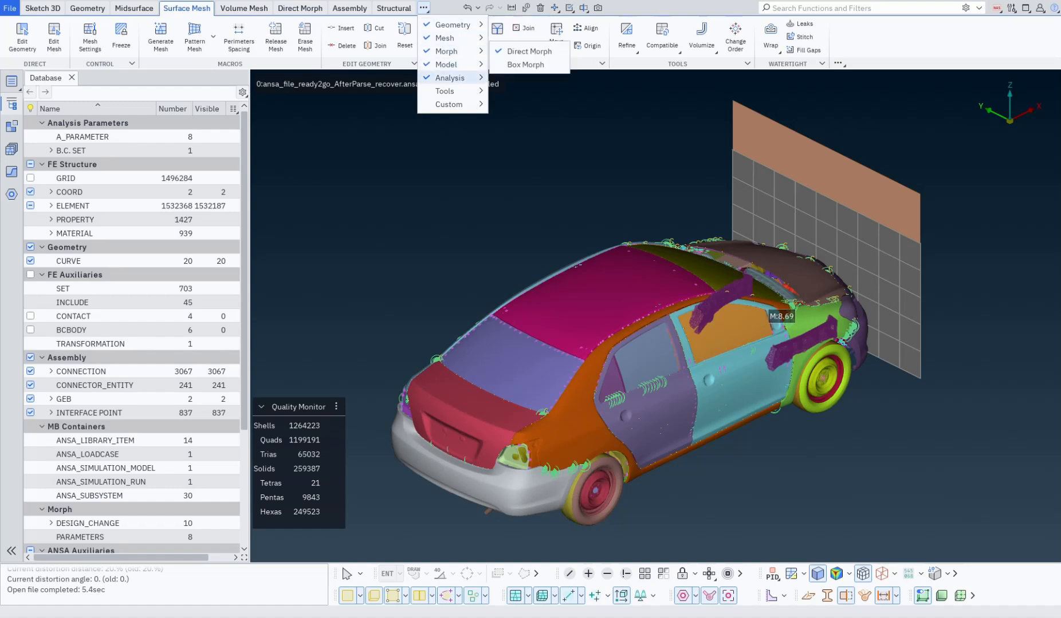
pyautogui.moveTo(444, 91)
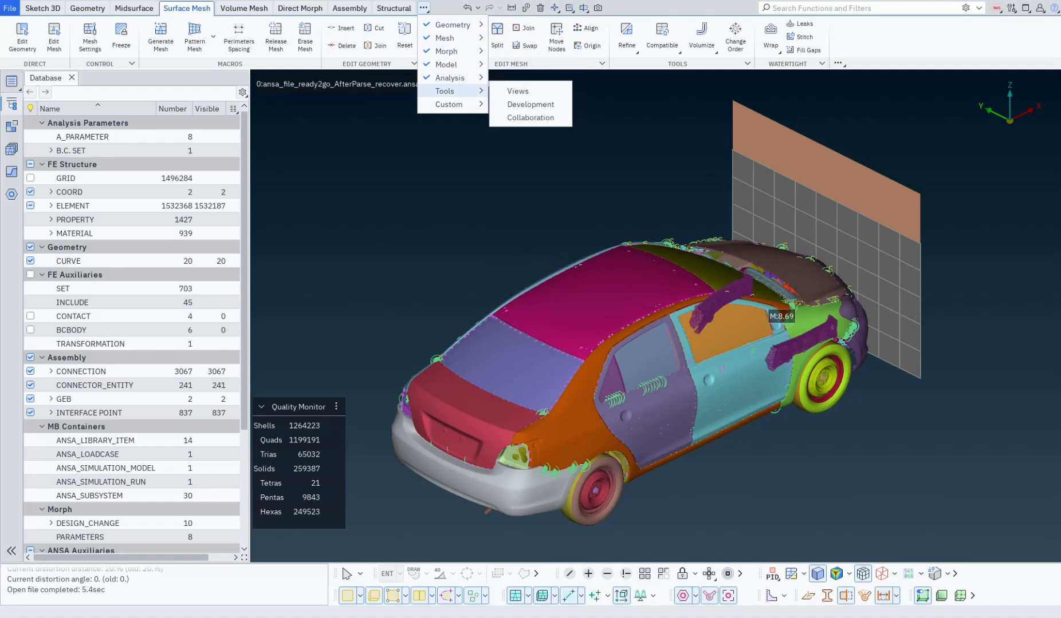
pyautogui.press('Escape')
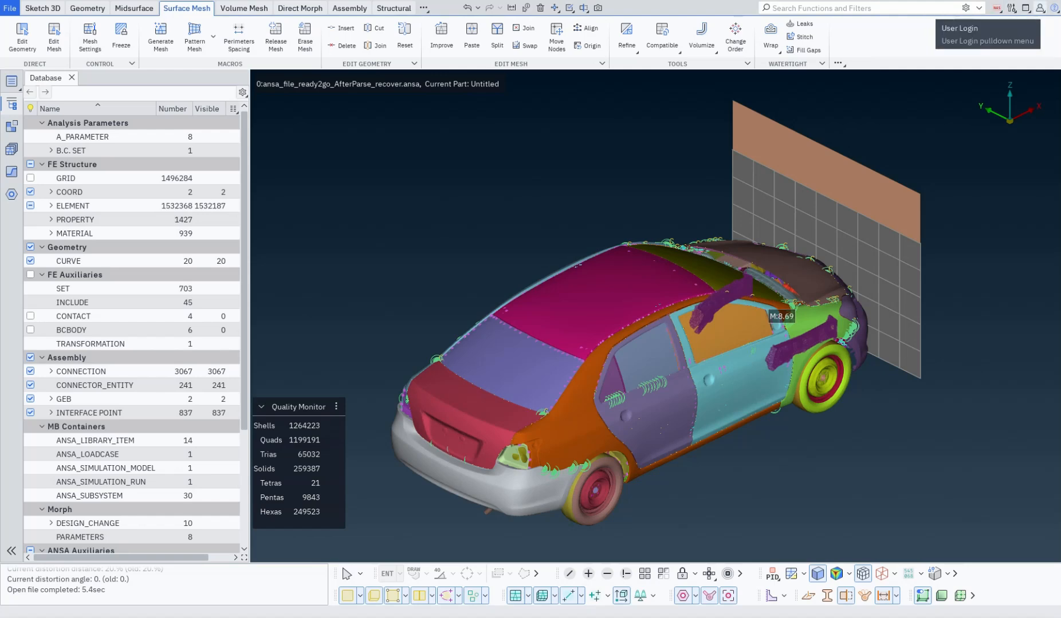
pyautogui.click(1040, 8)
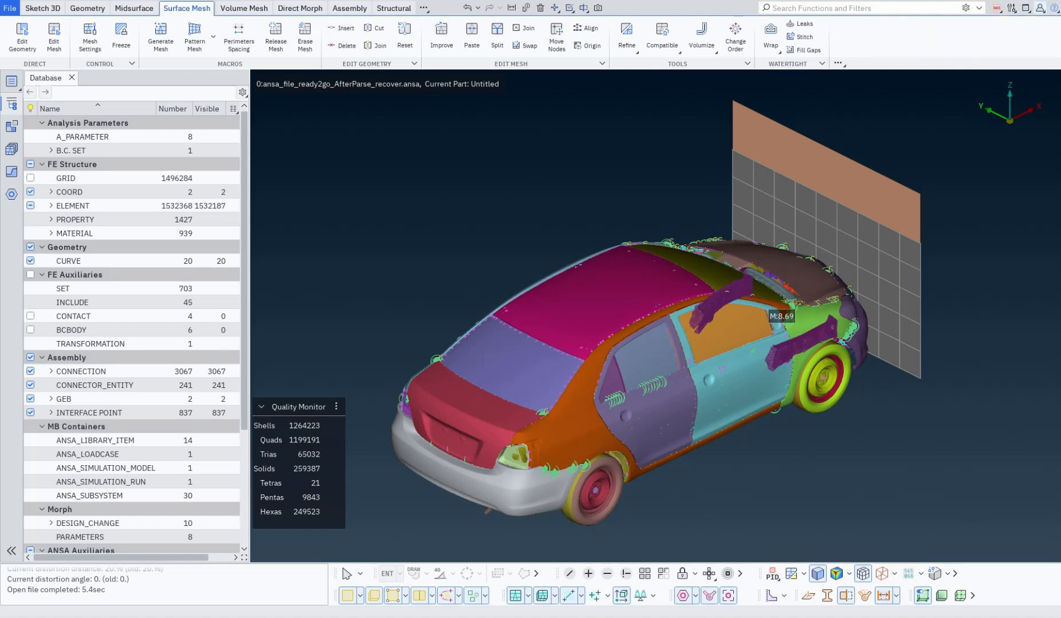
pyautogui.click(1054, 8)
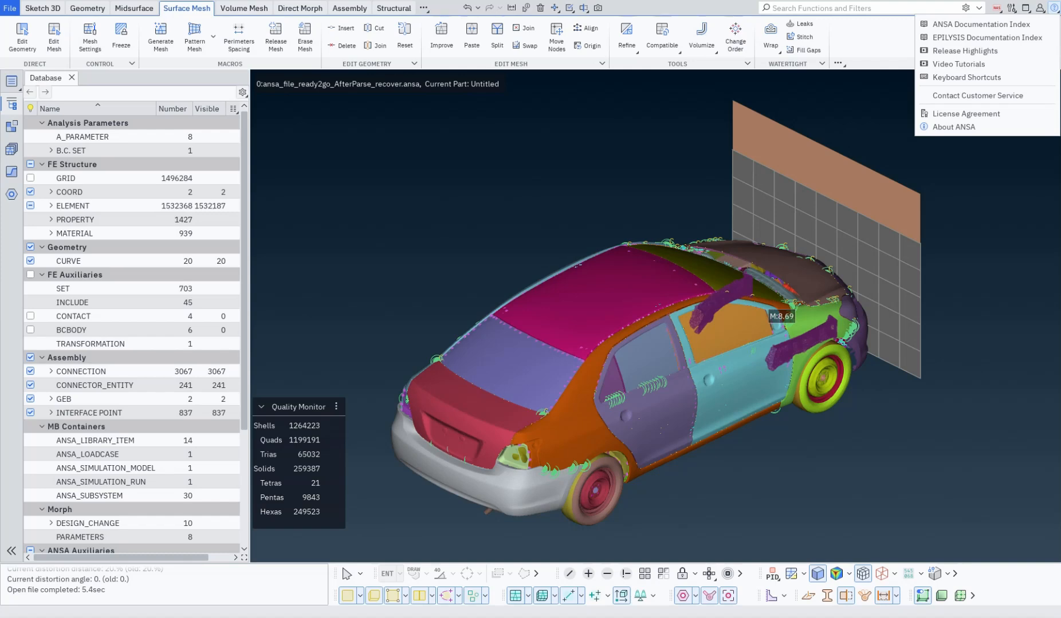
pyautogui.click(1054, 8)
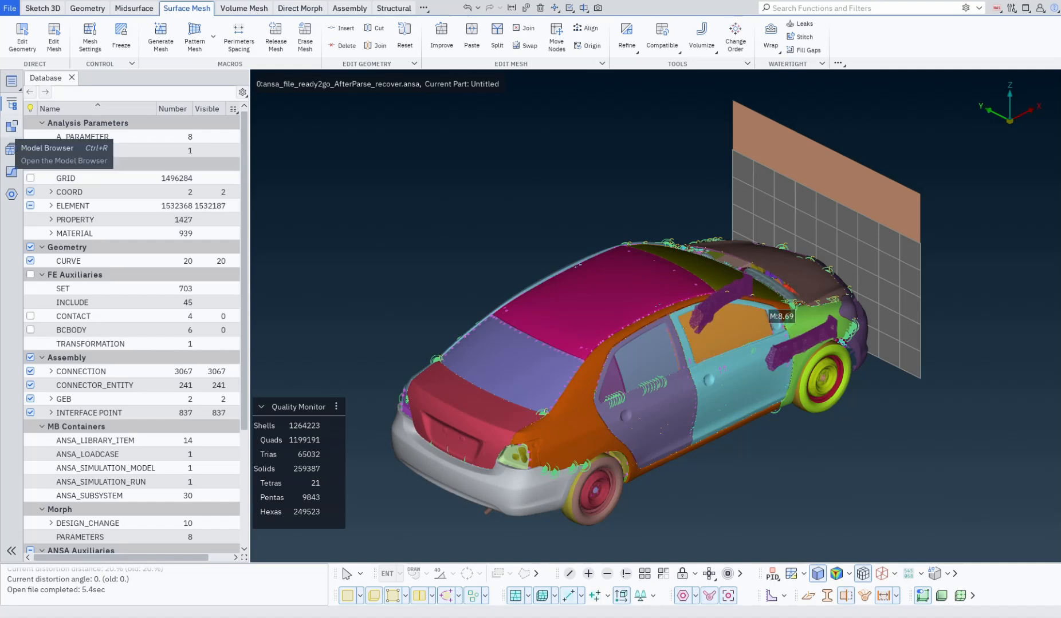
# Display the Model Browser, and briefly open and close the Optimization Tool
pyautogui.click(11, 126)
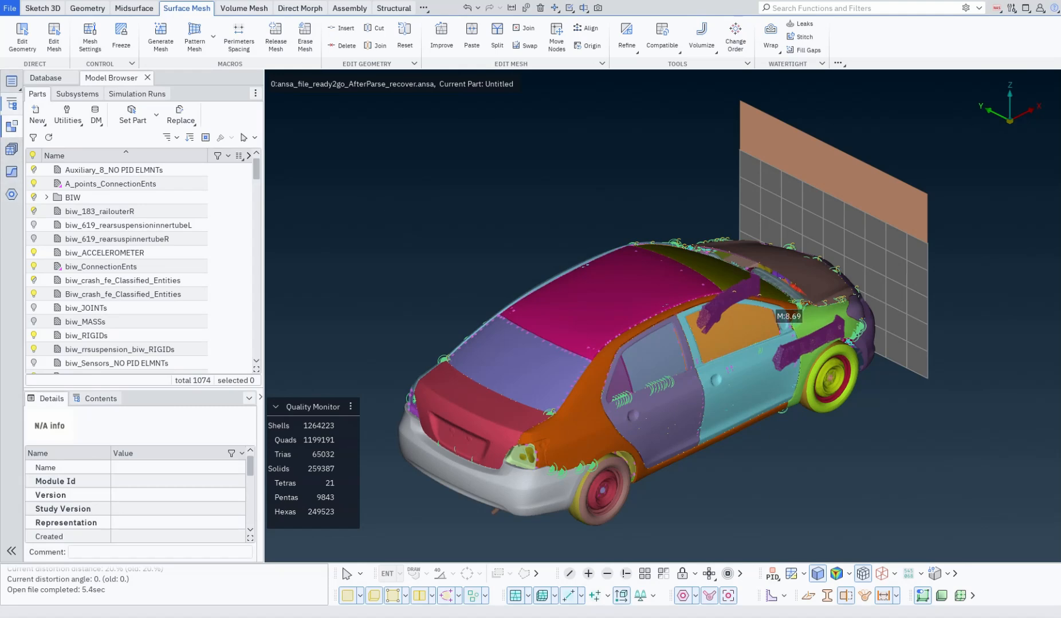
pyautogui.click(11, 80)
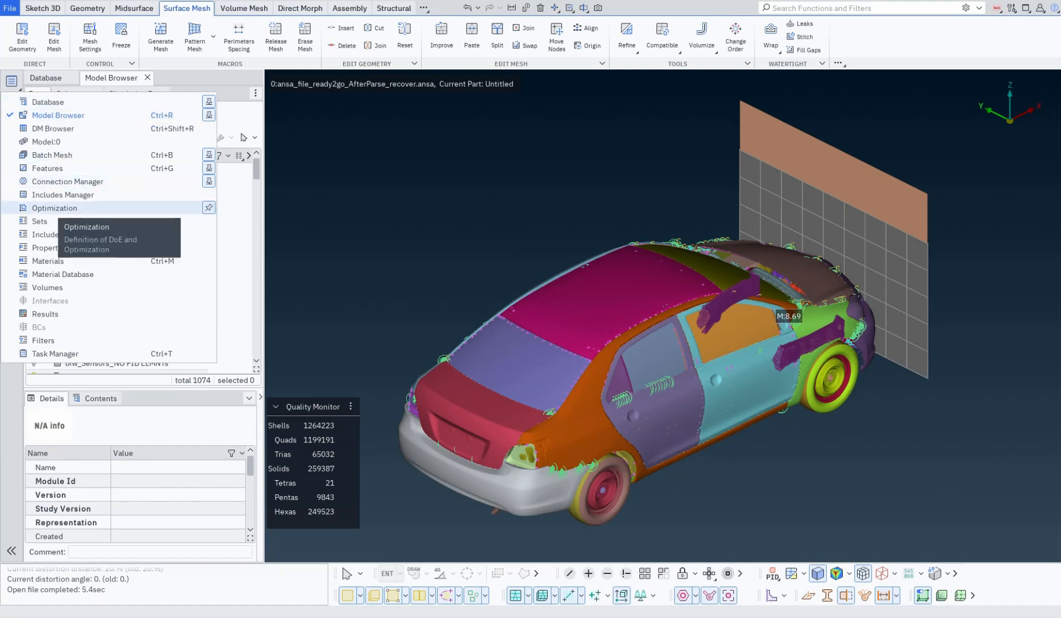
pyautogui.click(54, 208)
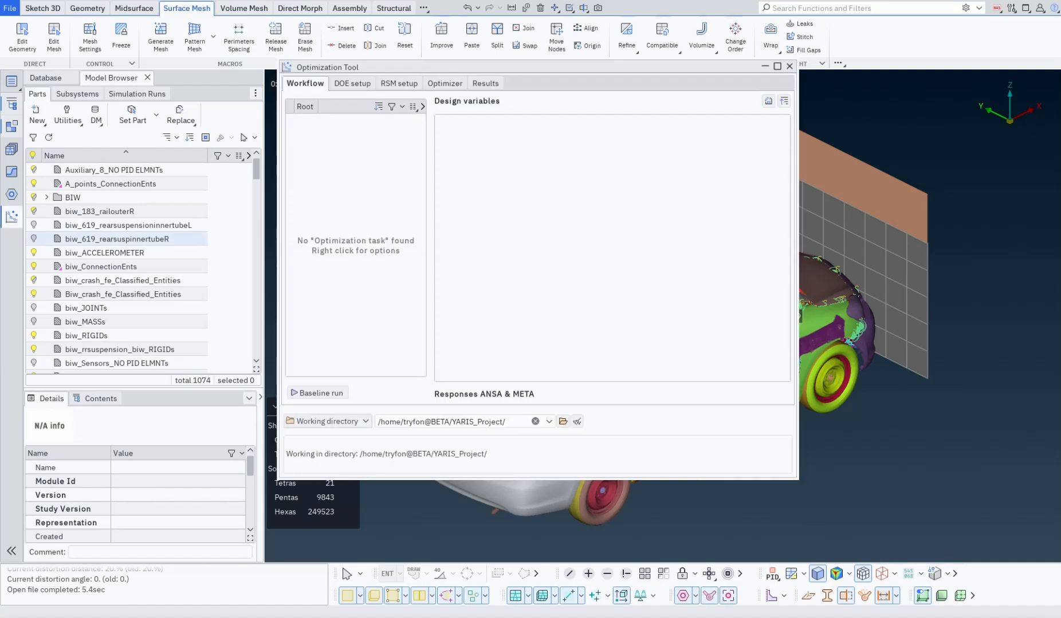
pyautogui.click(789, 67)
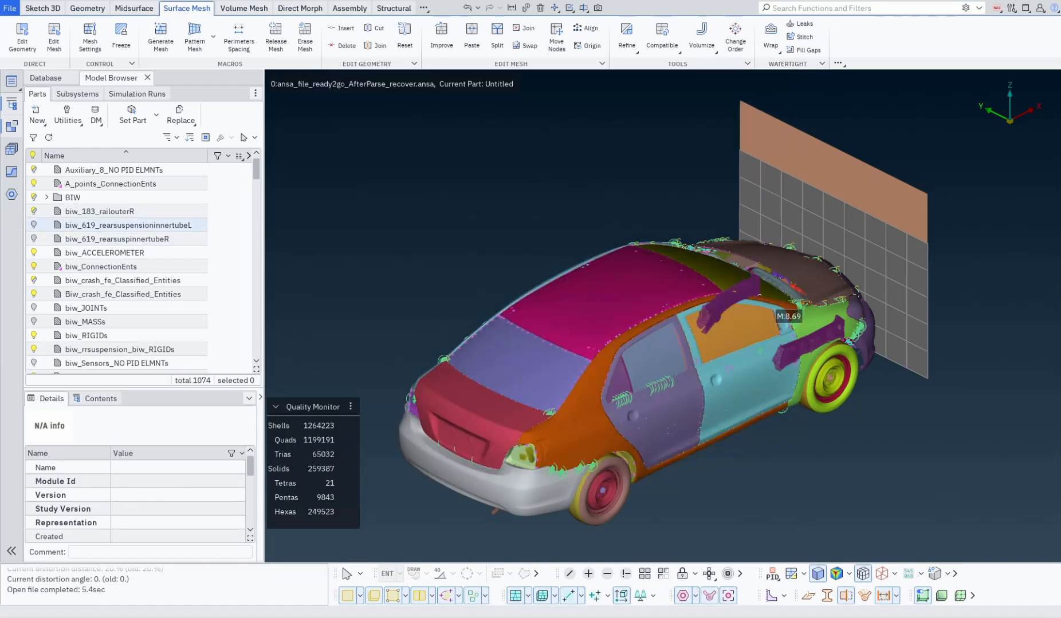
# Pin Optimization to the sidebar and test the pinned shortcut by opening and closing the Optimization Tool
pyautogui.click(11, 81)
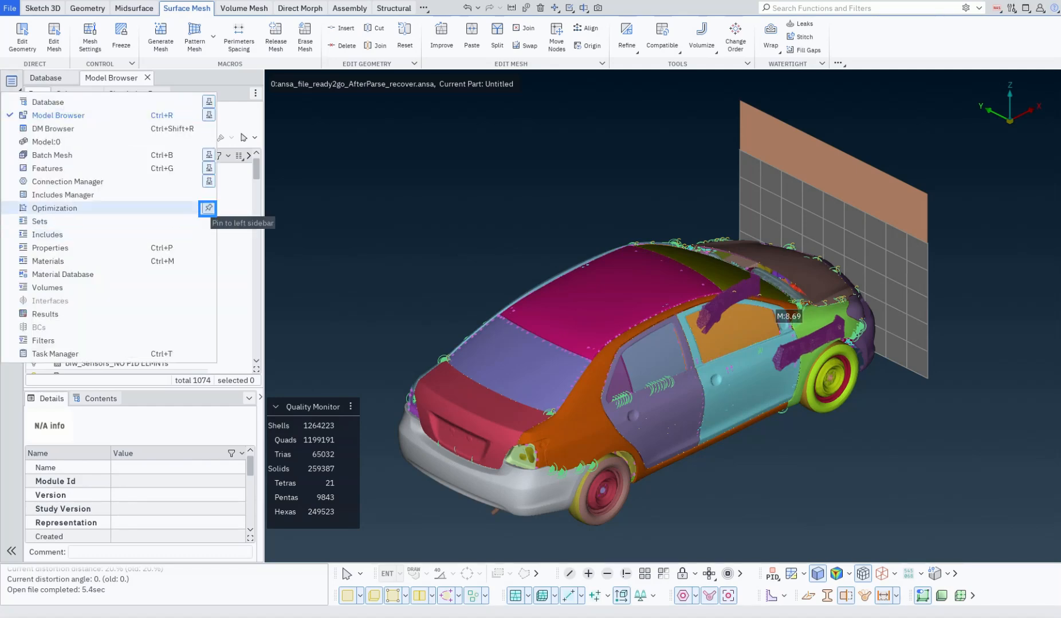
pyautogui.click(208, 208)
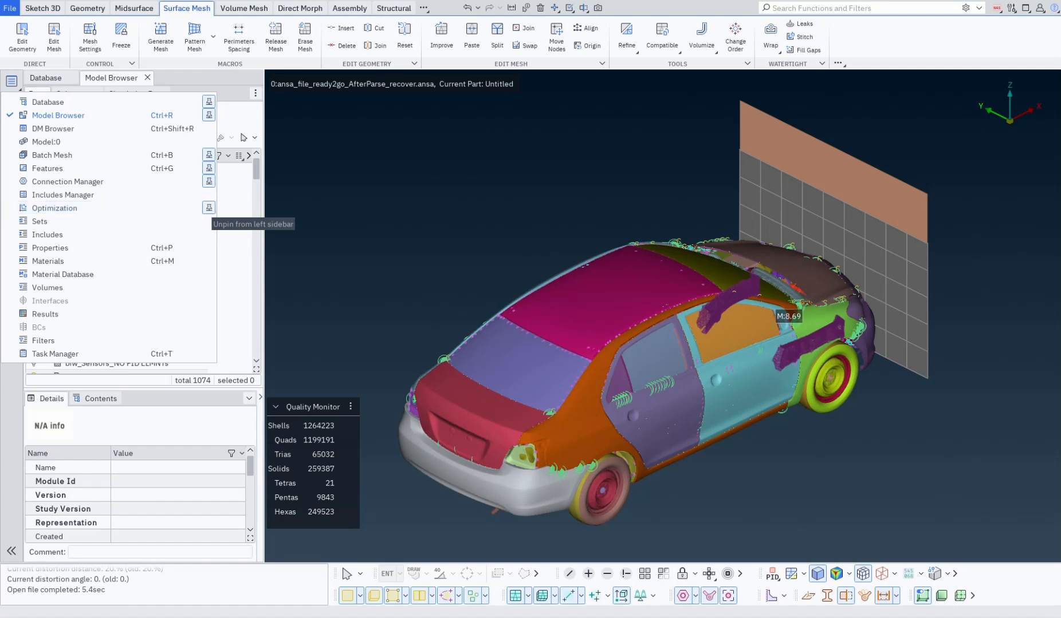
pyautogui.press('Escape')
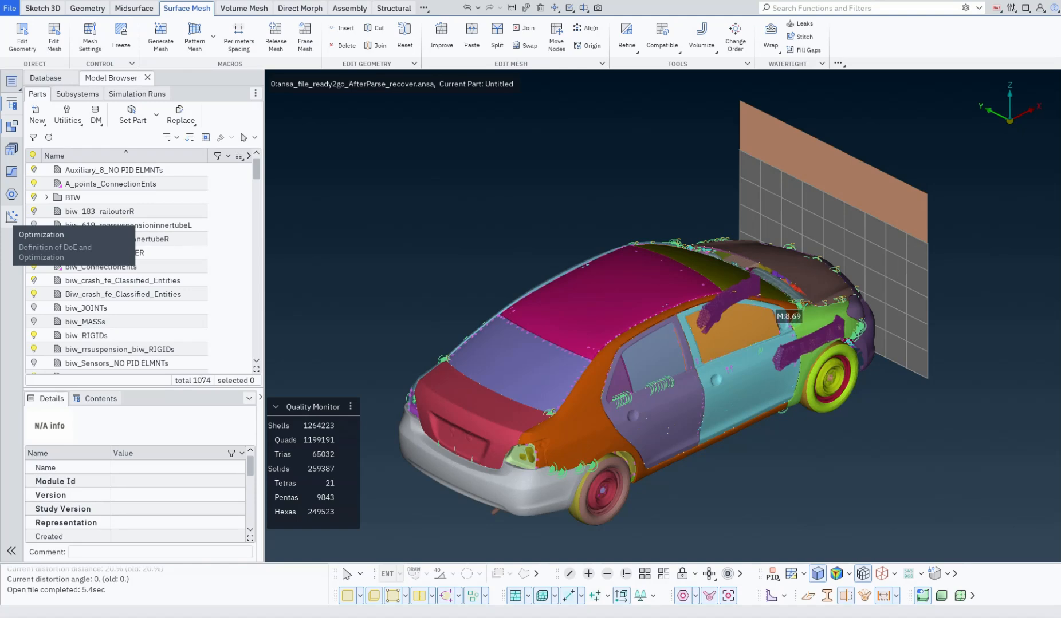
pyautogui.click(12, 217)
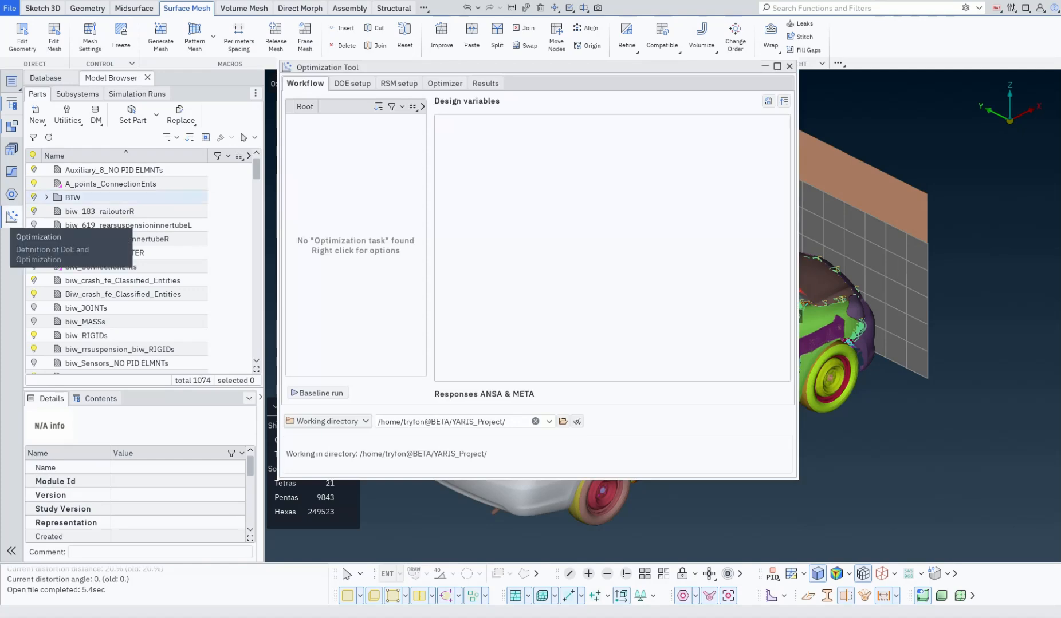
pyautogui.click(790, 66)
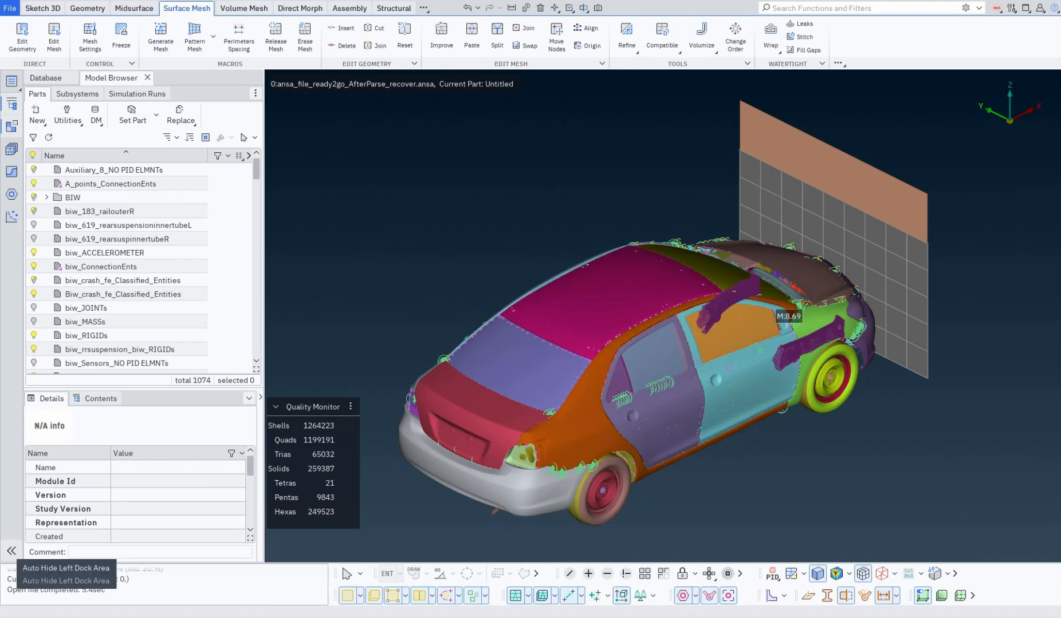
# Set the dock area holding the Database and Model Browser to auto-hide
pyautogui.click(11, 551)
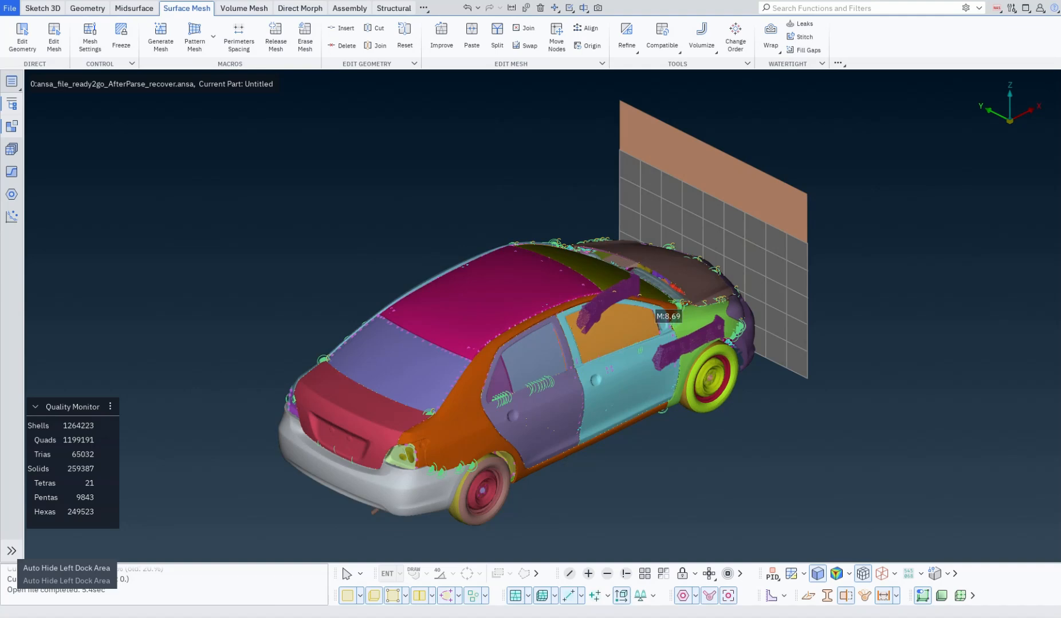
pyautogui.click(11, 551)
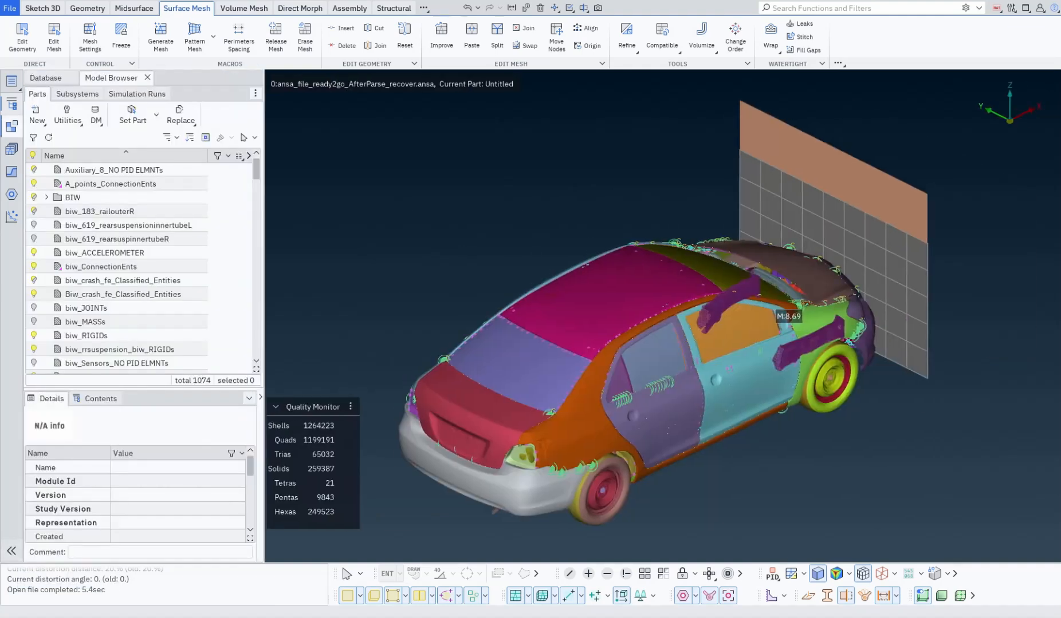
pyautogui.click(10, 551)
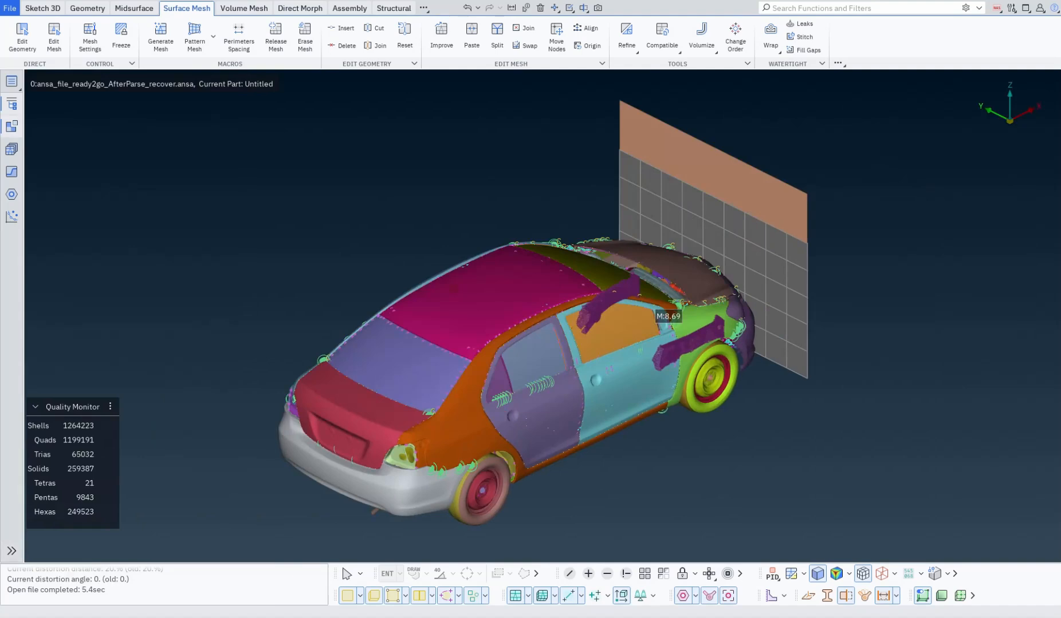
# Bring up the auto-hidden Model Browser and show only the BIW group of the car model
pyautogui.click(11, 126)
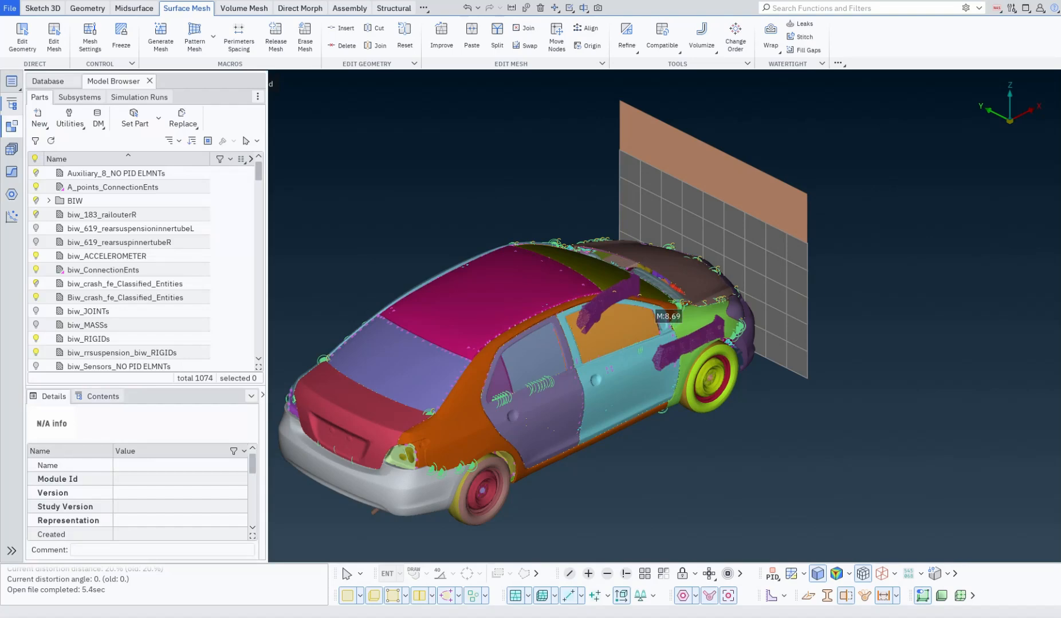
pyautogui.click(11, 127)
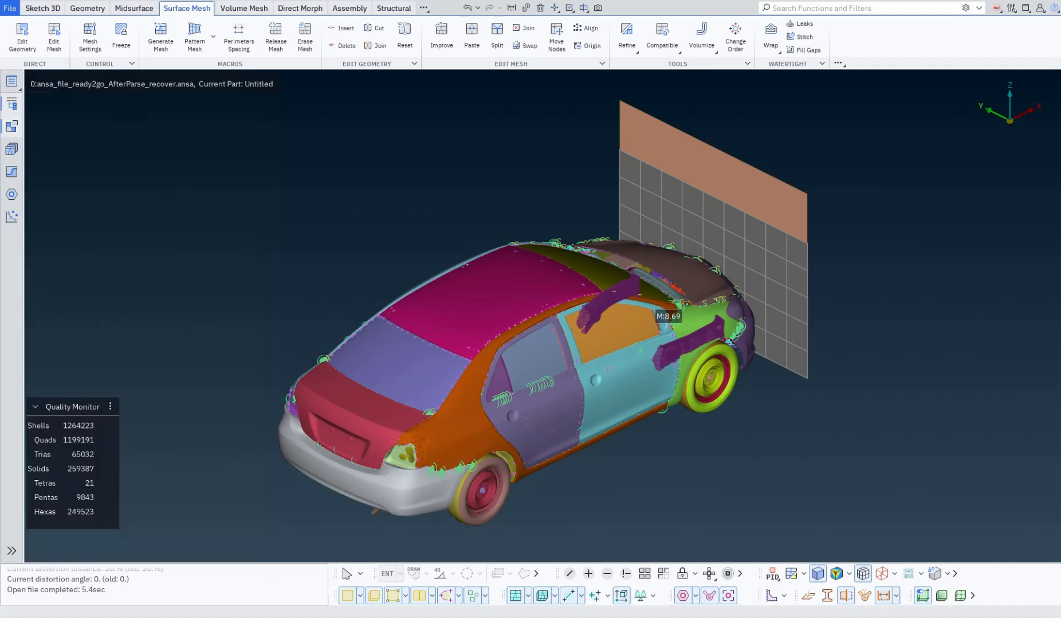
pyautogui.click(12, 127)
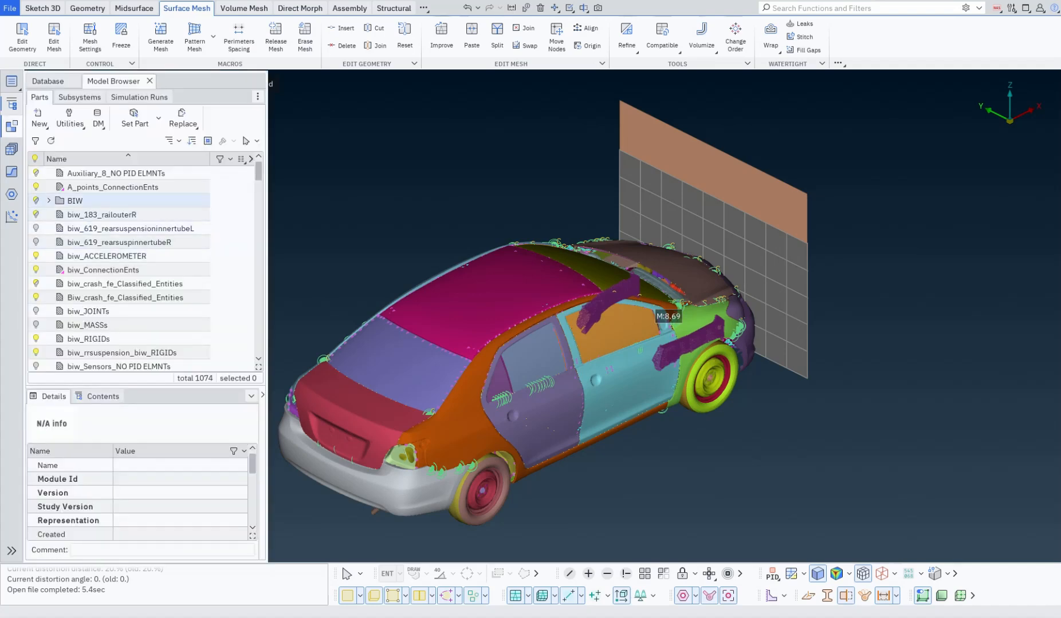
pyautogui.rightClick(80, 201)
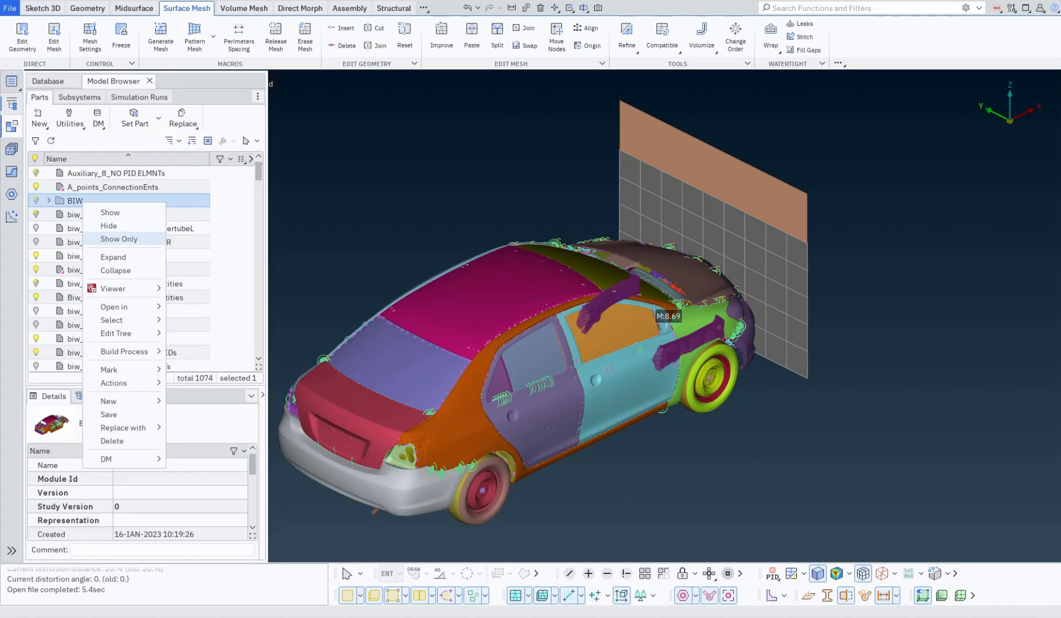
pyautogui.click(112, 239)
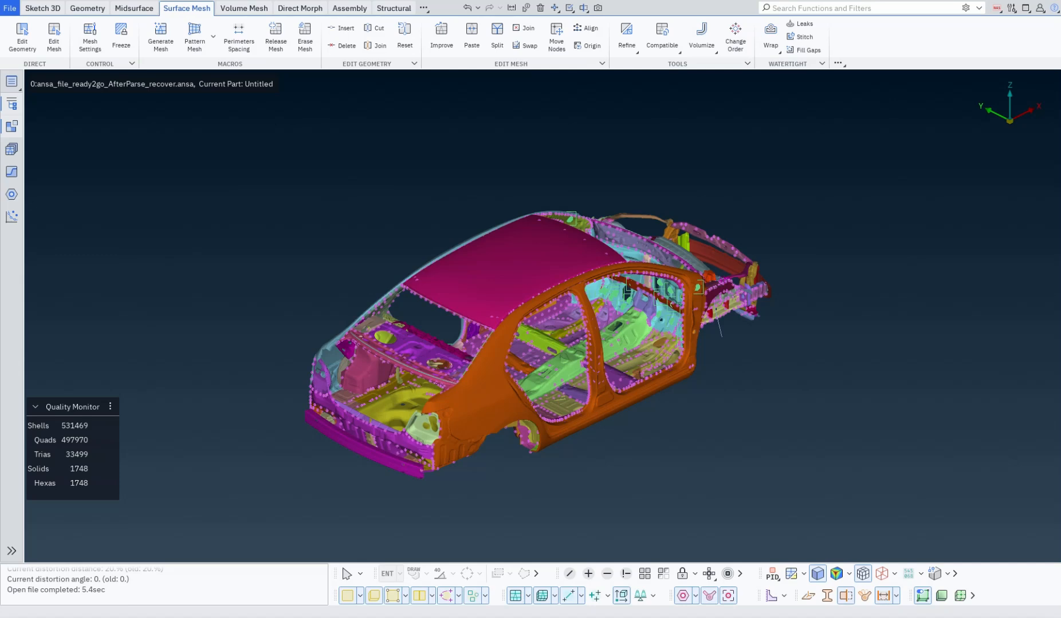
# Check the Database access and examine the message window's display mode options, leaving Multi line selected
pyautogui.click(11, 105)
pyautogui.moveTo(12, 126)
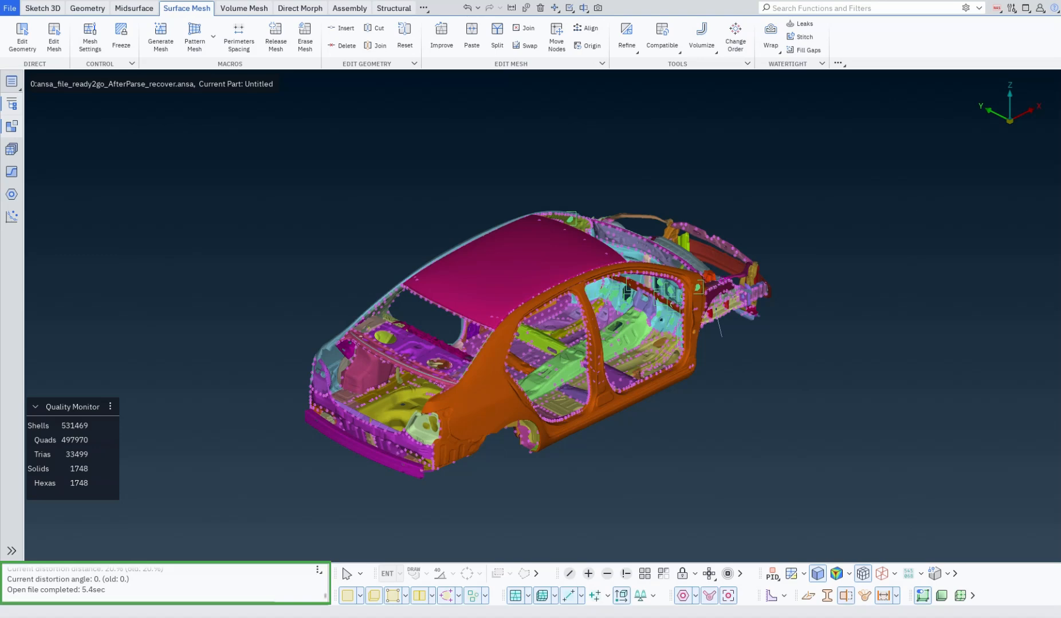
pyautogui.click(288, 581)
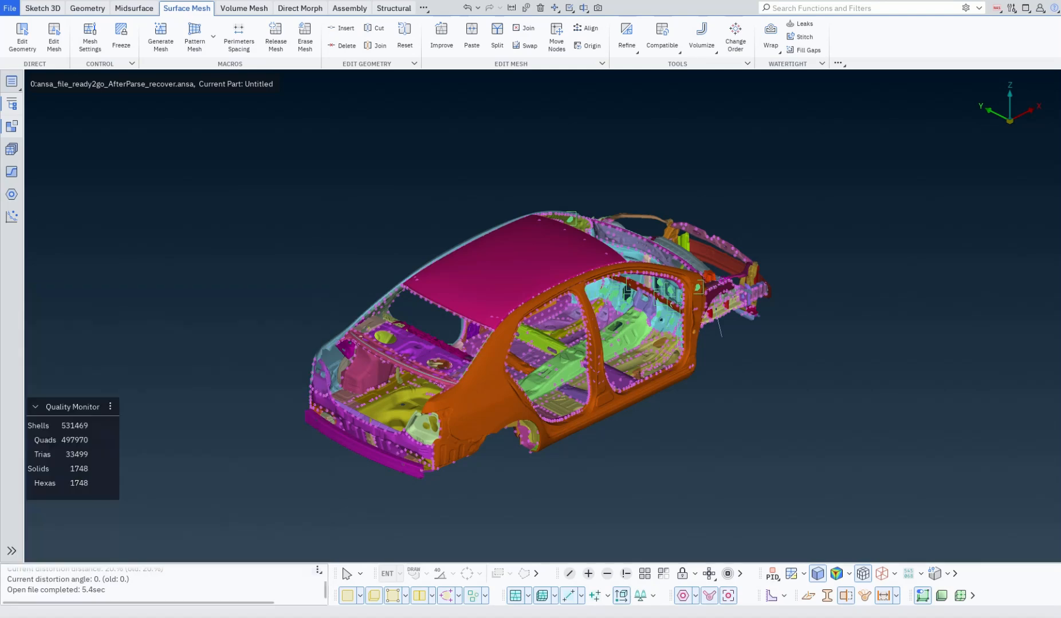
pyautogui.click(318, 570)
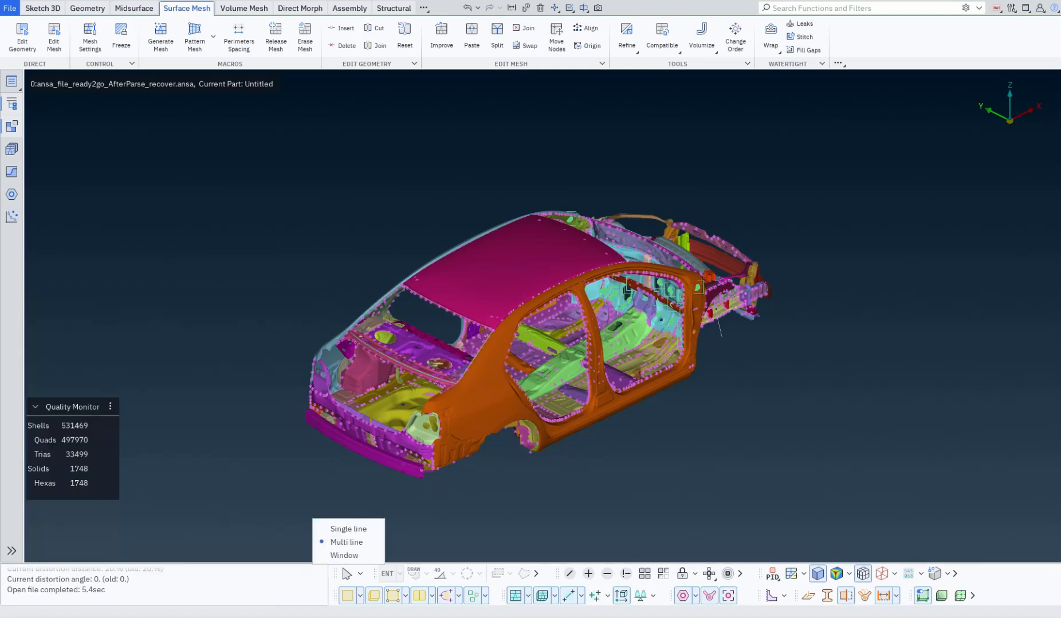
pyautogui.press('Escape')
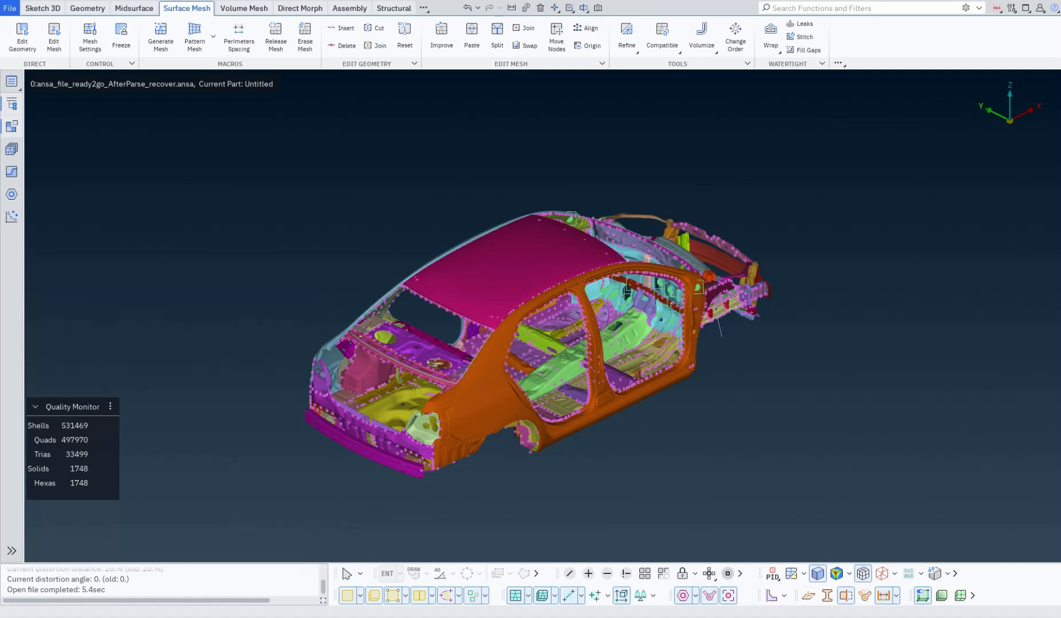
pyautogui.click(323, 601)
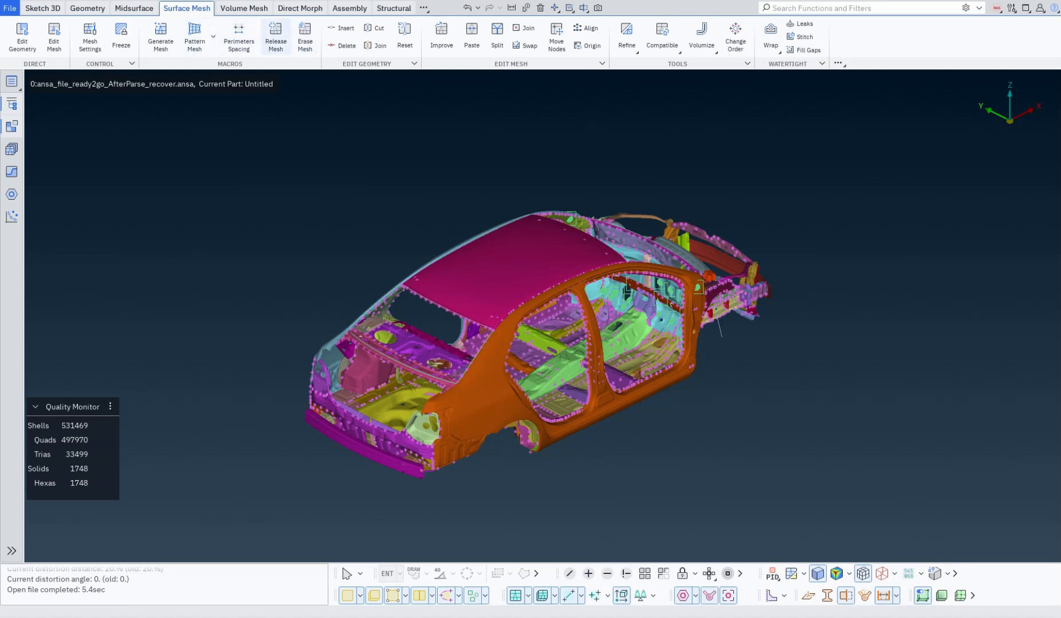
# Start the Improve surface mesh function, shrink the program window and undock the Improve options as a floating window
pyautogui.click(441, 36)
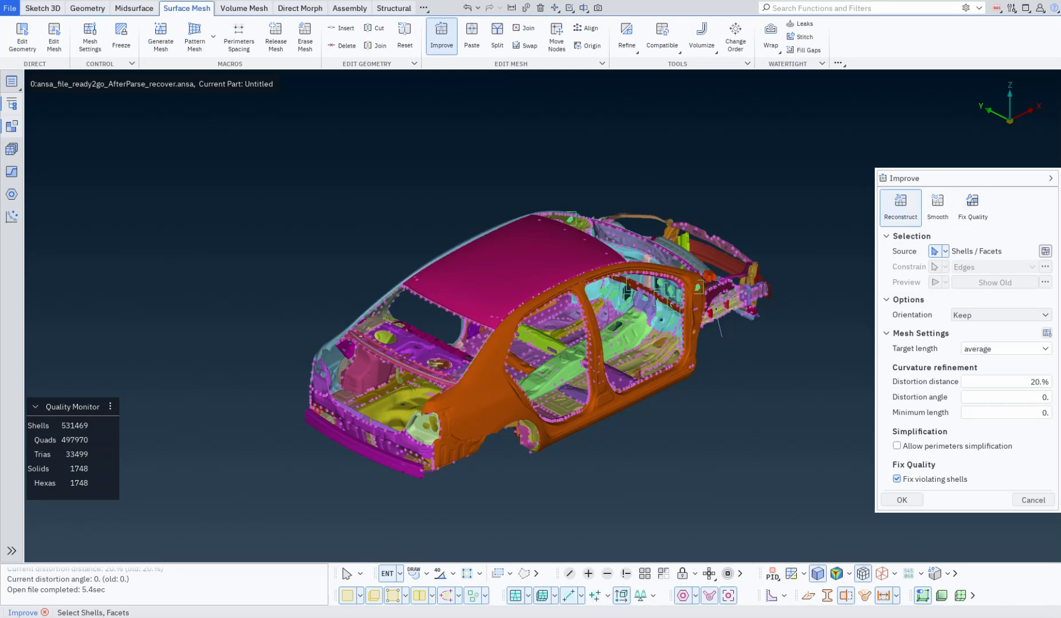
pyautogui.press('super')
pyautogui.press('super')
pyautogui.moveTo(1060, 617); pyautogui.dragTo(965, 596)
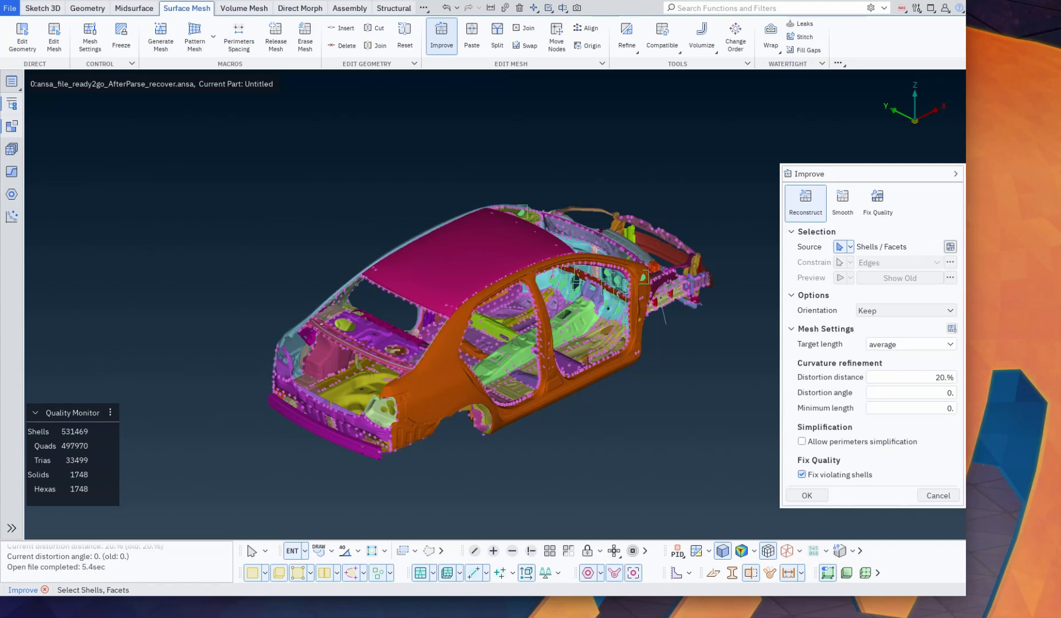
pyautogui.moveTo(859, 174); pyautogui.dragTo(726, 167)
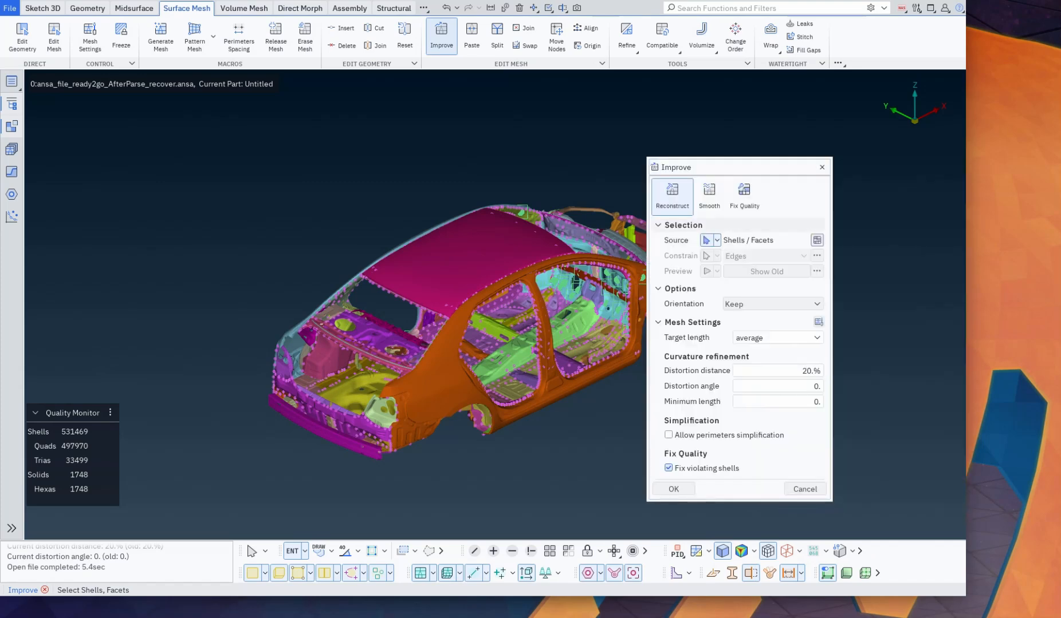
# Dock the floating Improve options back at the drawing area's edge and maximize the program window
pyautogui.moveTo(965, 597)
pyautogui.mouseDown()
pyautogui.moveTo(757, 537)
pyautogui.moveTo(845, 601)
pyautogui.moveTo(949, 595)
pyautogui.moveTo(991, 617)
pyautogui.moveTo(979, 604)
pyautogui.mouseUp()
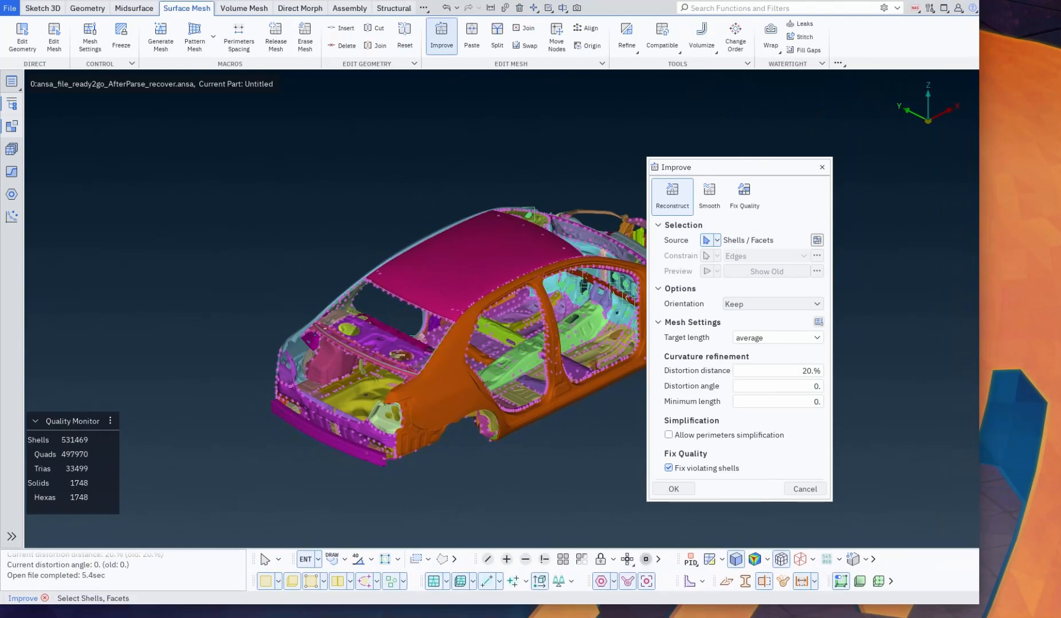
pyautogui.scroll(5, 972, 284)
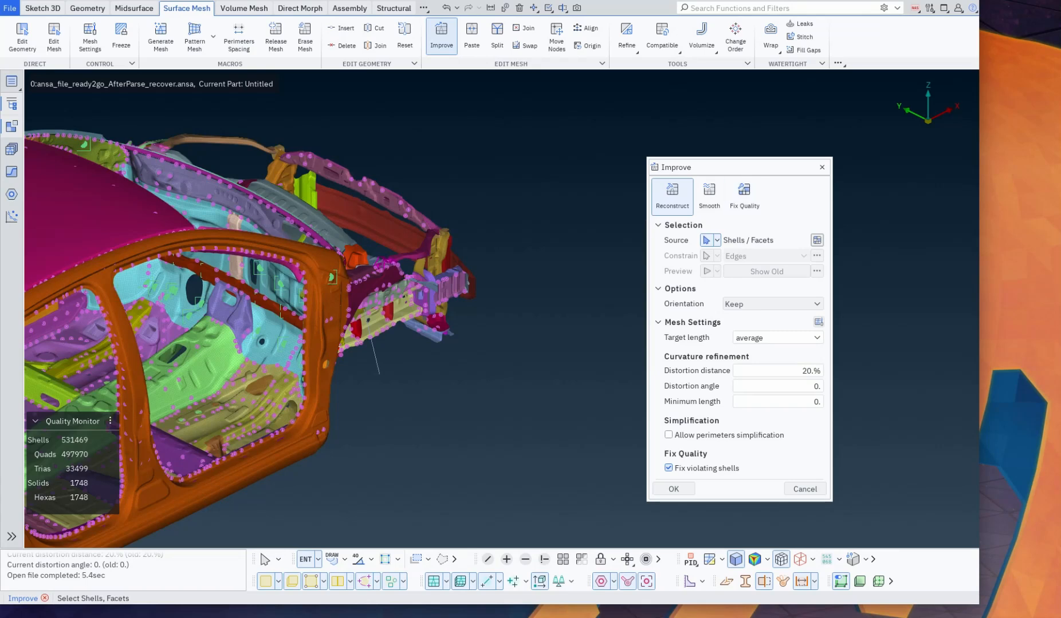
pyautogui.moveTo(739, 167); pyautogui.dragTo(990, 175)
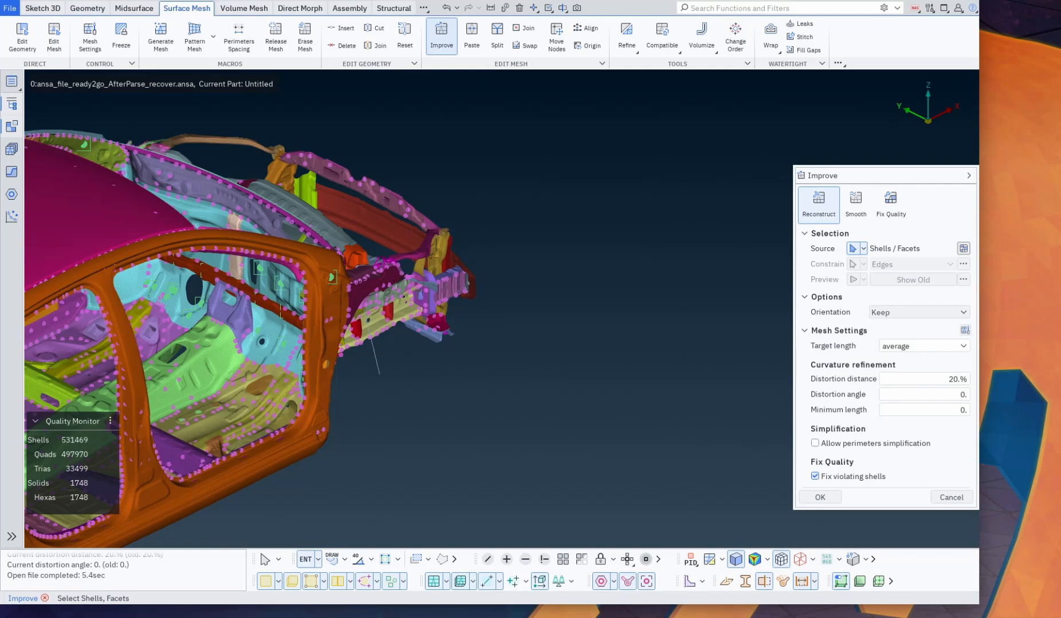
pyautogui.moveTo(979, 0); pyautogui.dragTo(1000, 0)
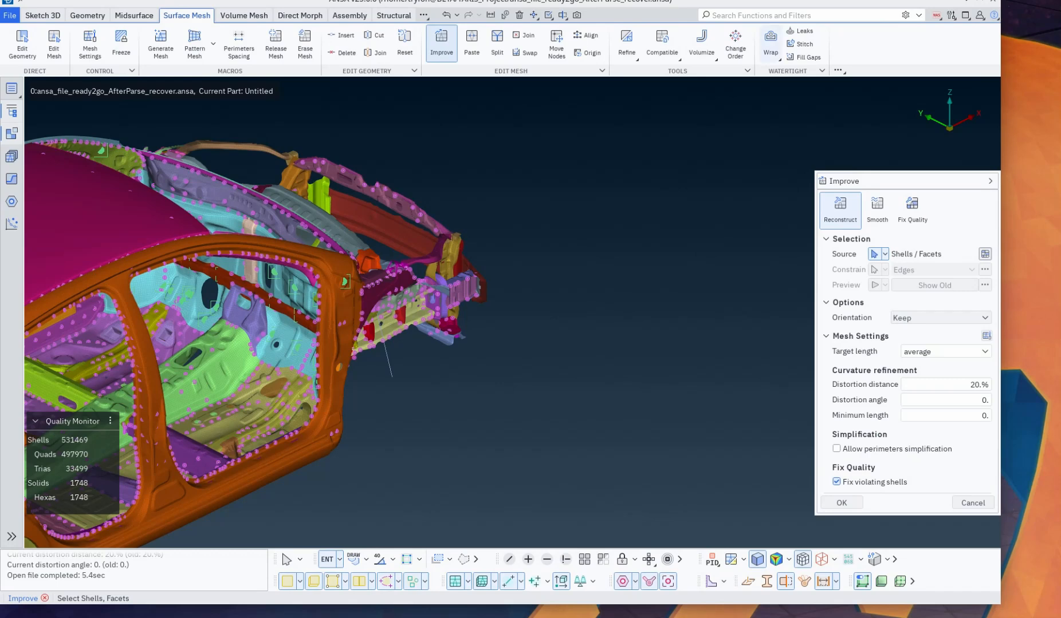
pyautogui.click(980, 2)
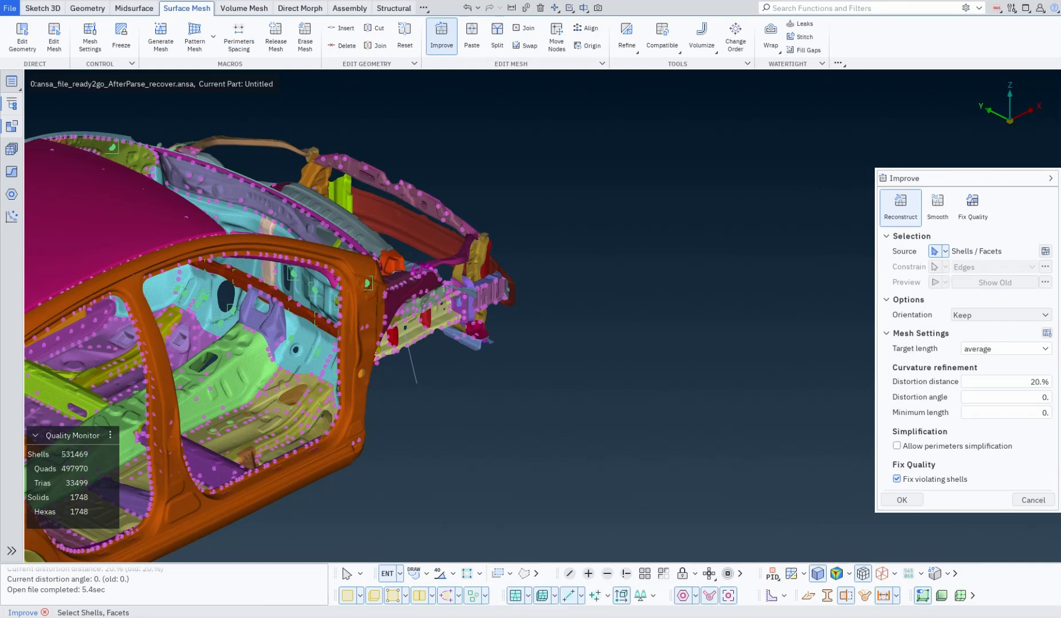
# Collapse the docked Improve options, bring them back from the collapsed state, and exit the function
pyautogui.click(1050, 178)
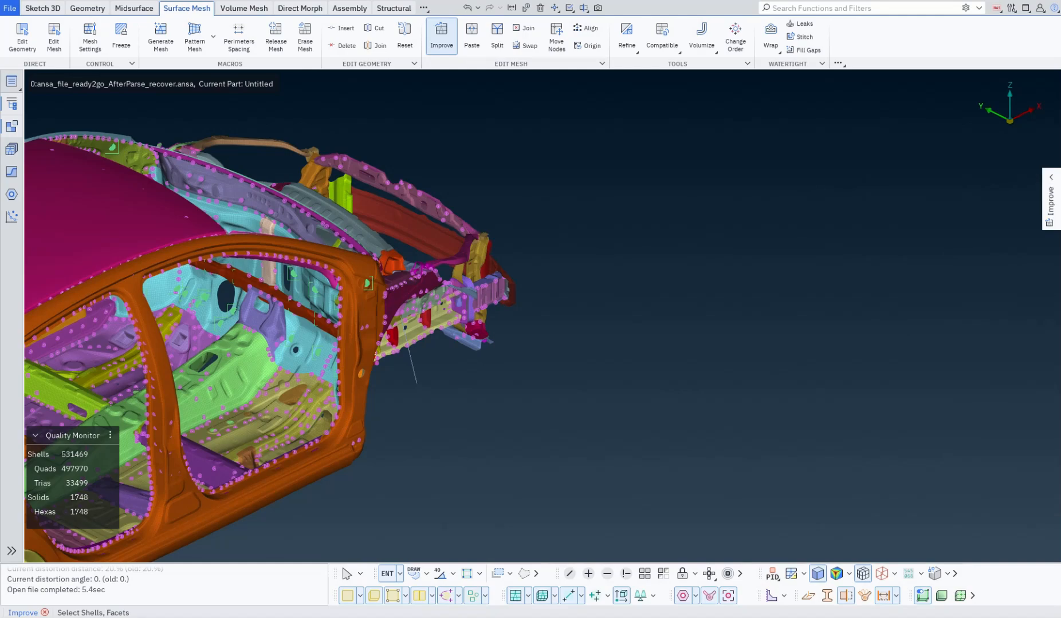
pyautogui.moveTo(1050, 200)
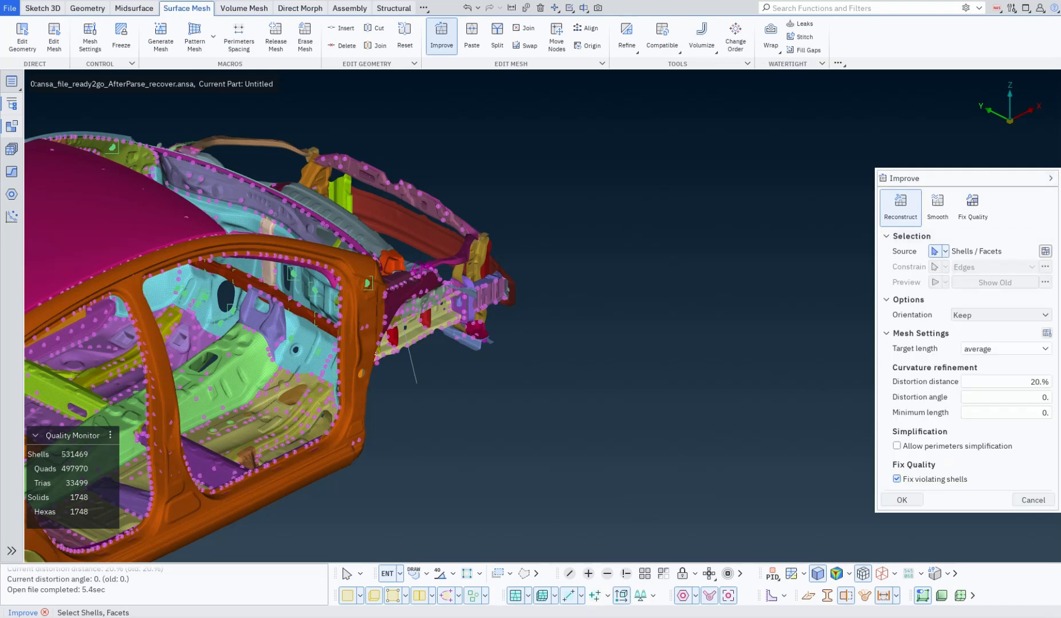
pyautogui.press('Escape')
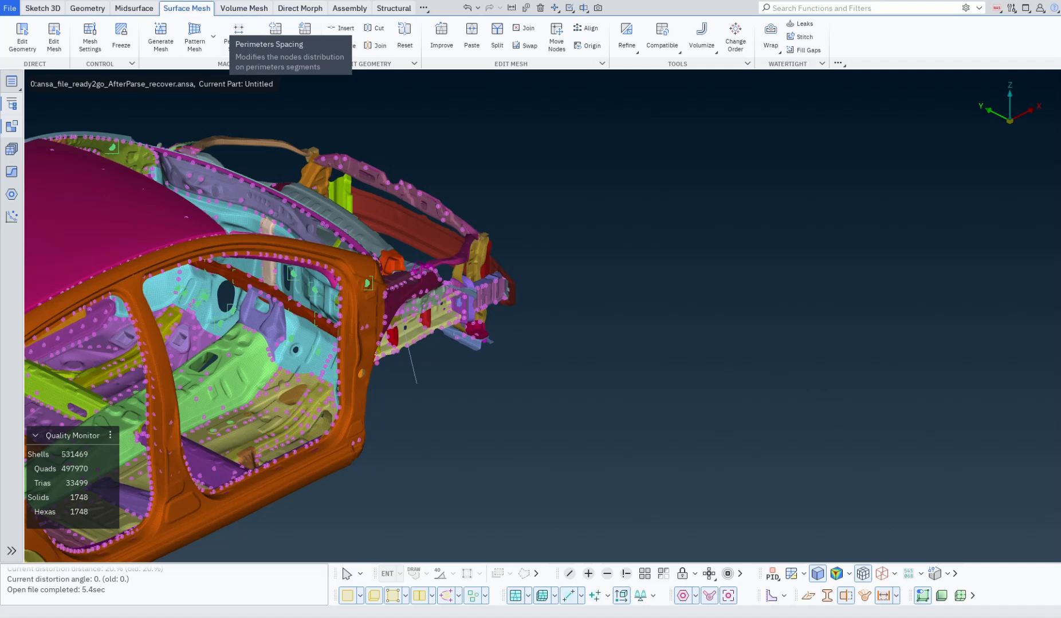
# Switch to the Geometry module, open the Fill function, interrupt it with the Or visibility function, and exit both
pyautogui.click(87, 8)
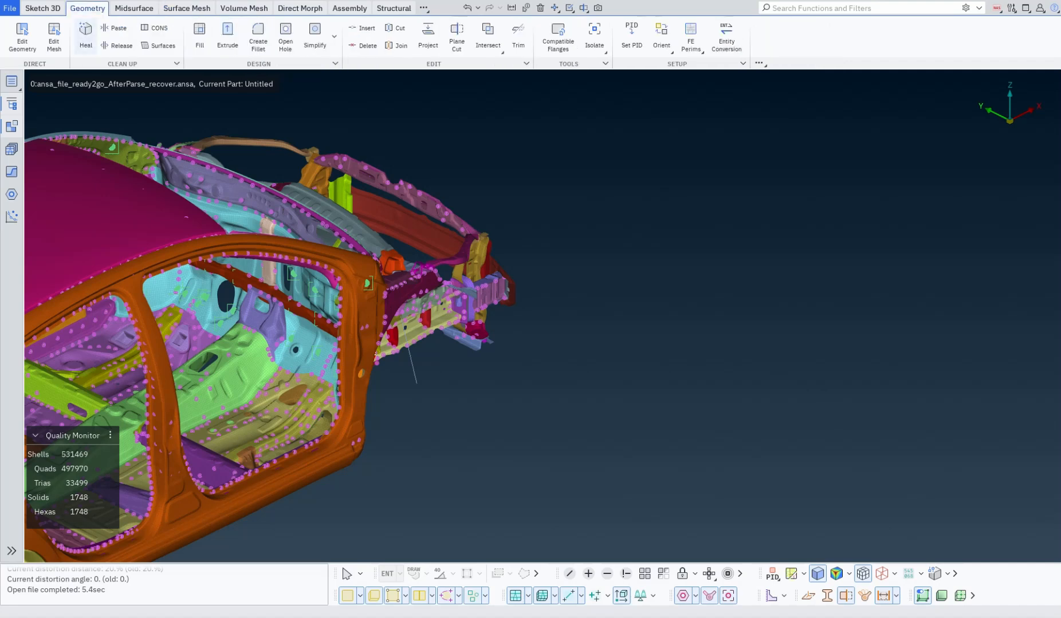
pyautogui.click(85, 37)
pyautogui.click(199, 35)
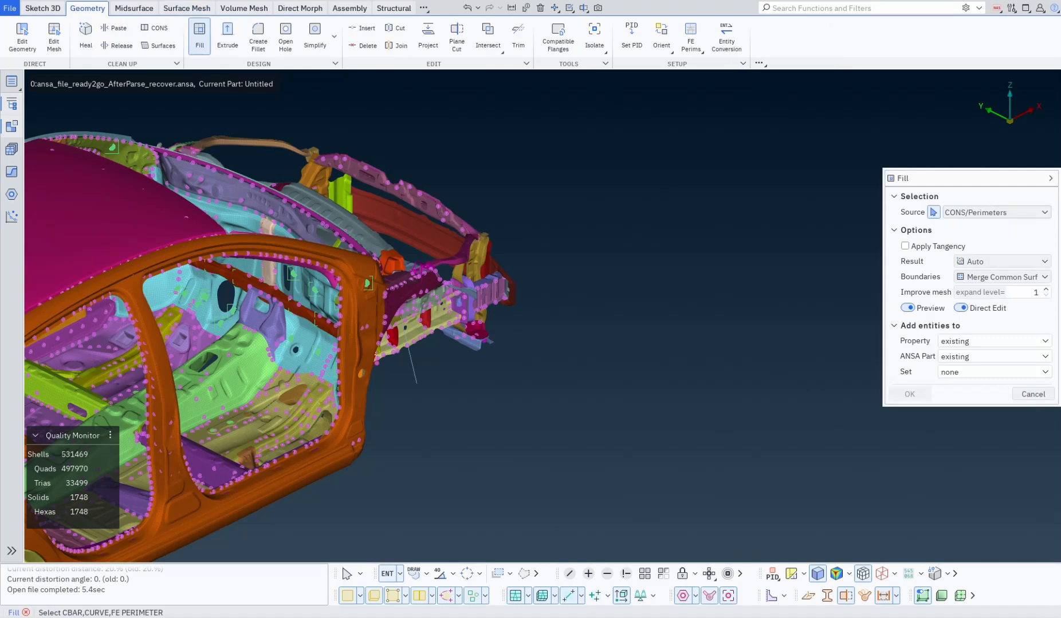
pyautogui.click(569, 574)
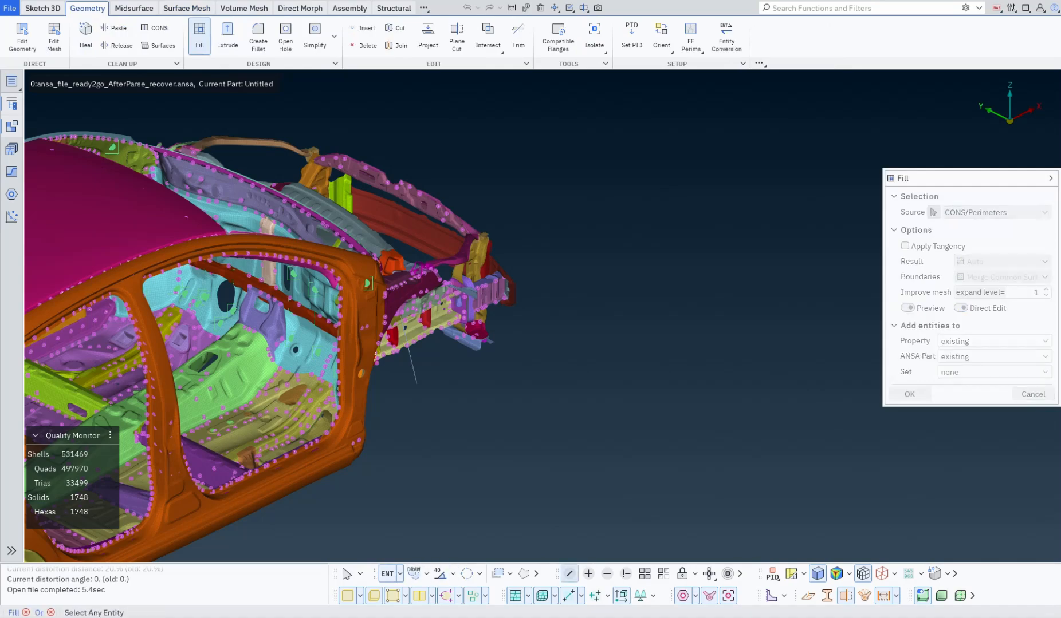
pyautogui.press('Escape')
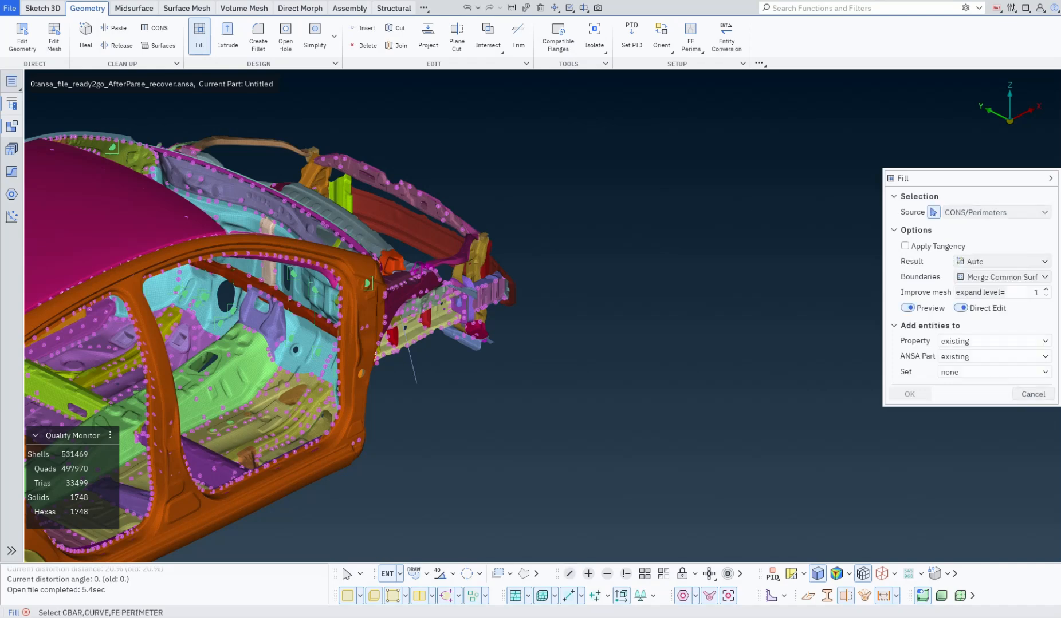
pyautogui.press('Escape')
# Open the Zone Cut function for CONS, examine its parameters and collapsed Options List, and cancel it
pyautogui.click(433, 64)
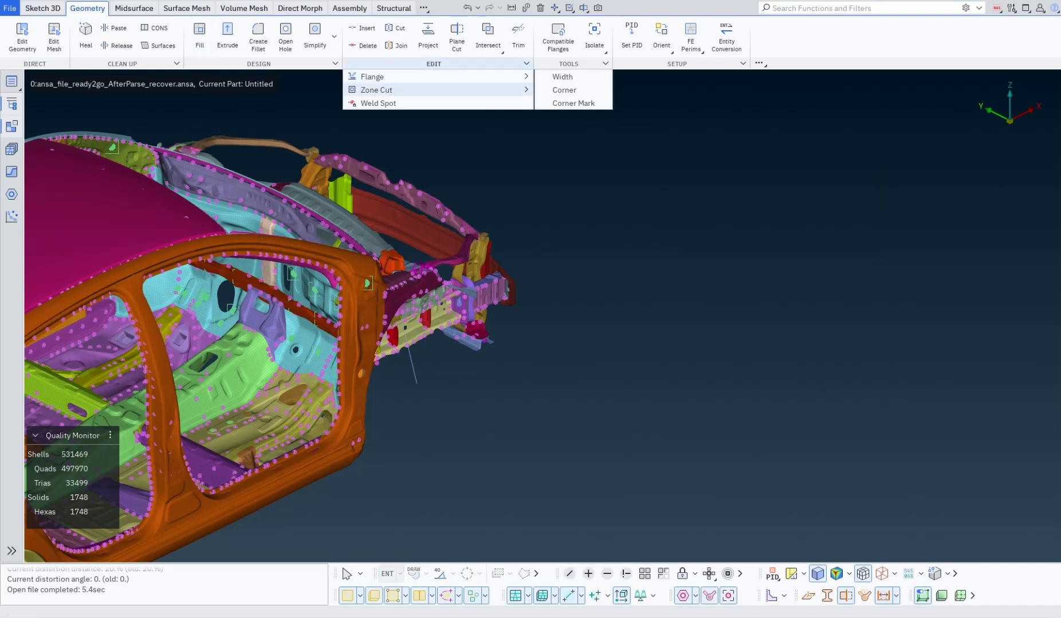
pyautogui.moveTo(434, 90)
pyautogui.click(563, 89)
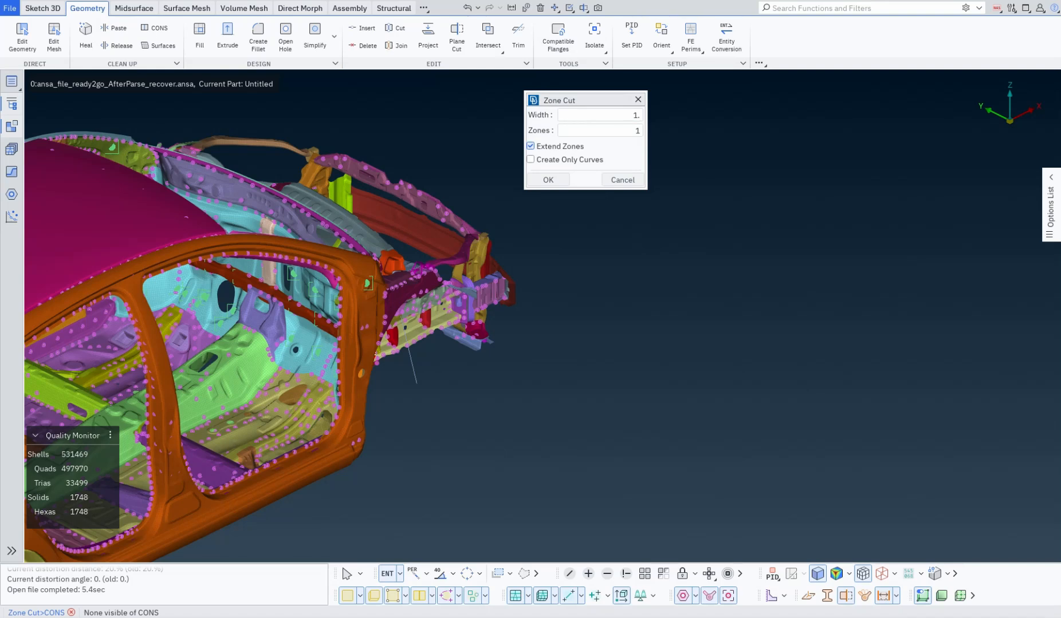
pyautogui.moveTo(1050, 205)
pyautogui.click(622, 180)
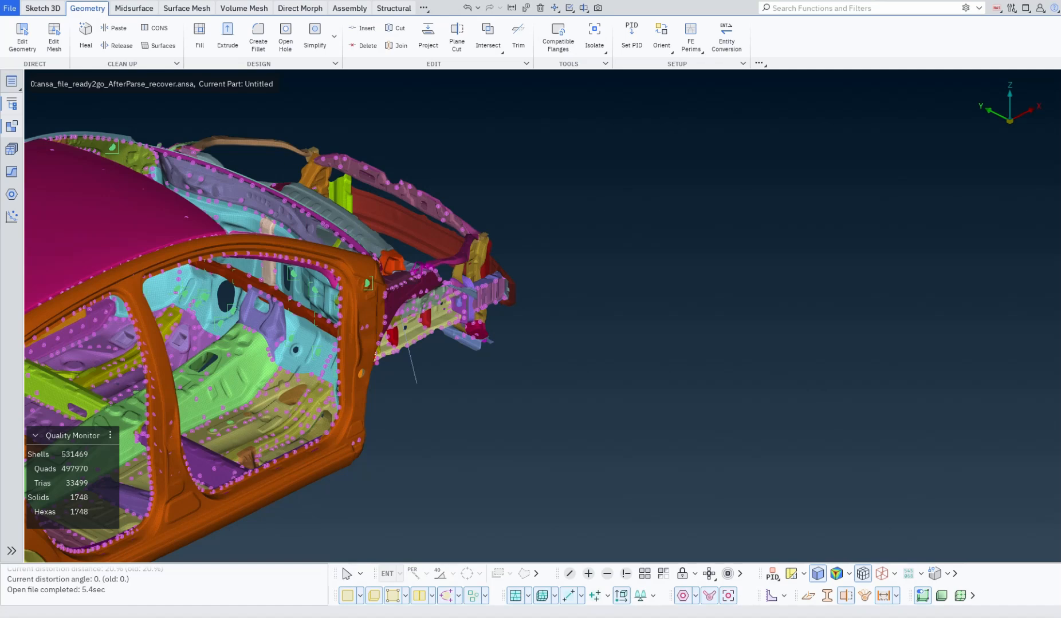
# Fit the whole BIW model of the car in the view
pyautogui.press('F12')
pyautogui.press('Escape')
pyautogui.press('F9')
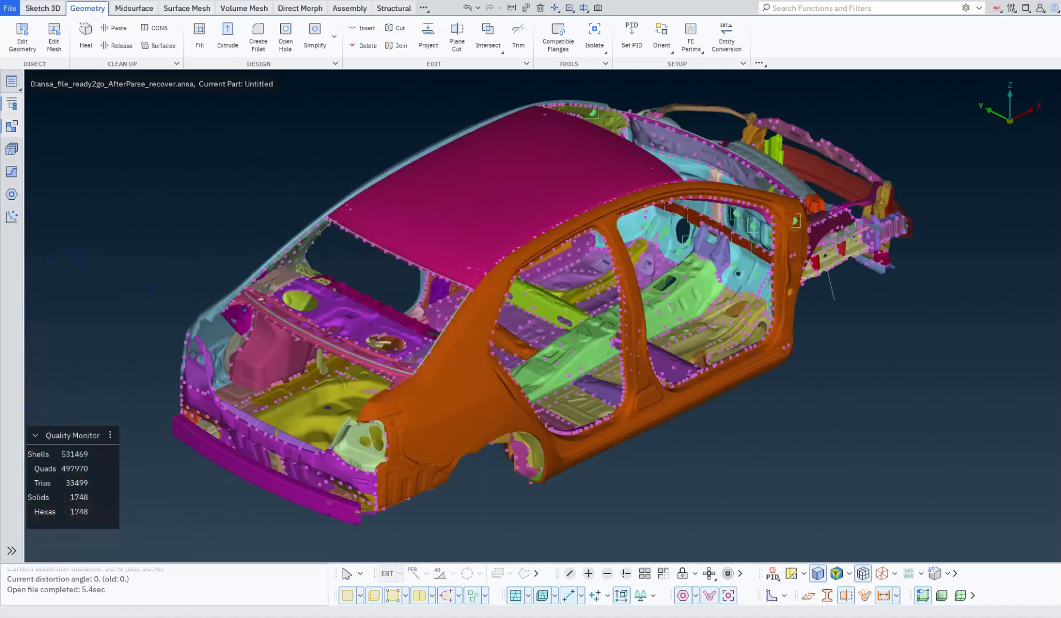